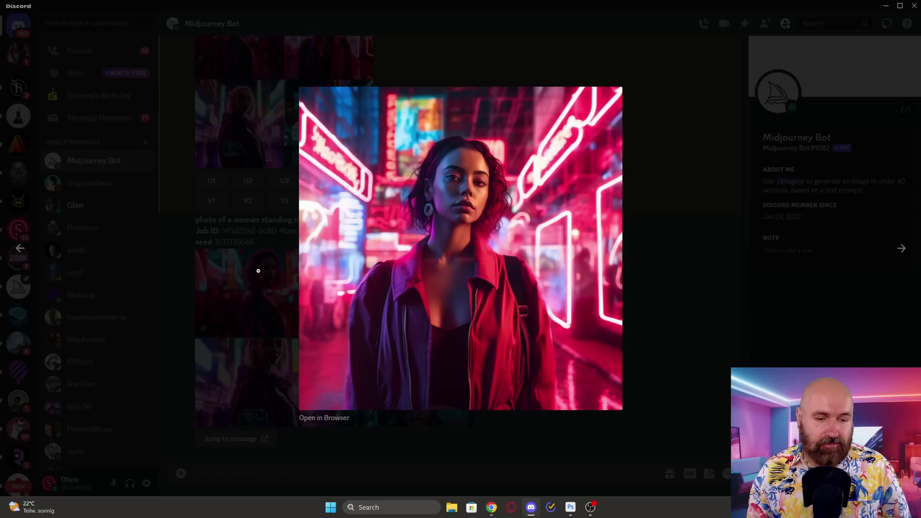
# Review the neon street portrait's prompt, then paste the portrait into the blank Photoshop document and position it mid-canvas
pyautogui.click(257, 242)
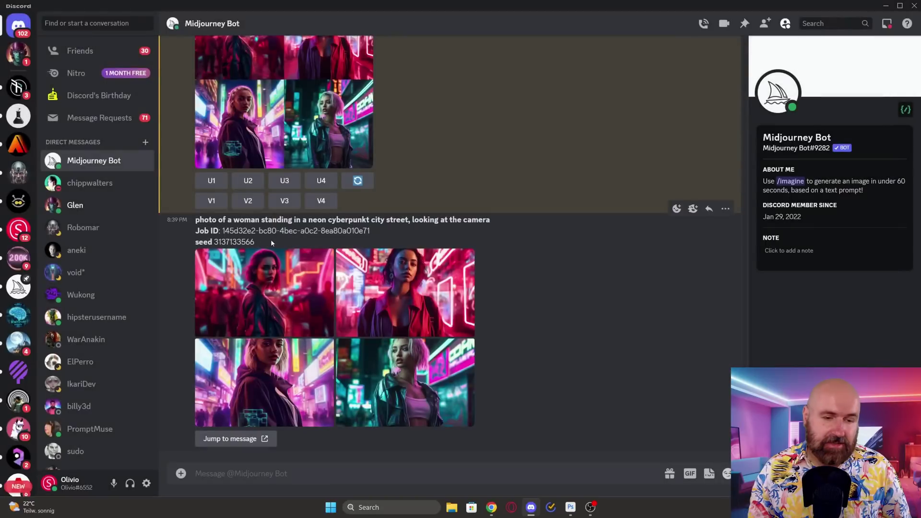
pyautogui.scroll(3, 267, 182)
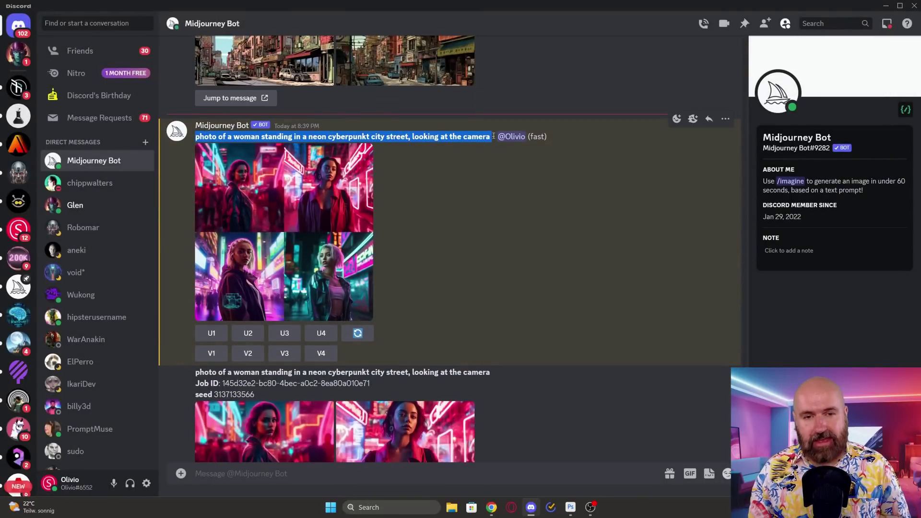
pyautogui.scroll(-3, 498, 283)
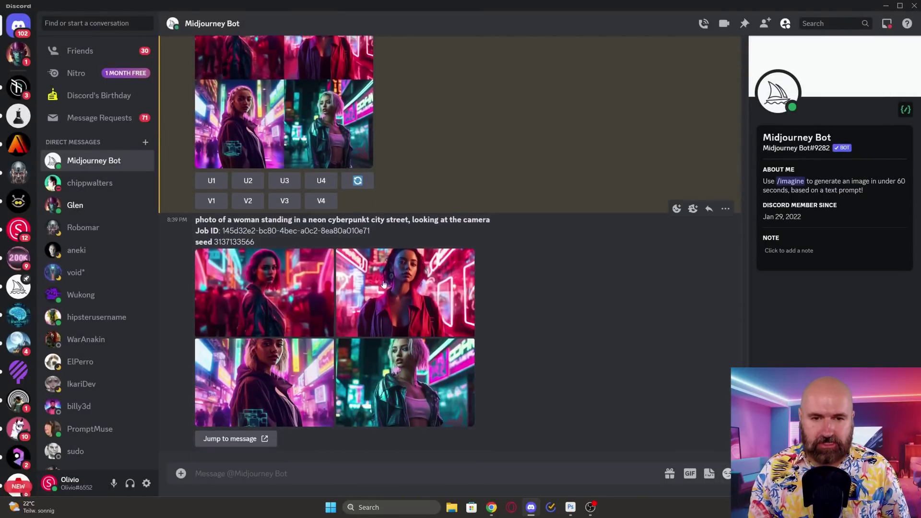
pyautogui.click(570, 507)
pyautogui.hotkey('ctrl', 'v')
pyautogui.moveTo(387, 253); pyautogui.dragTo(434, 213)
# Make a rectangular selection slightly inside the portrait's edges and invert it to cover the empty sides of the canvas
pyautogui.press('m')
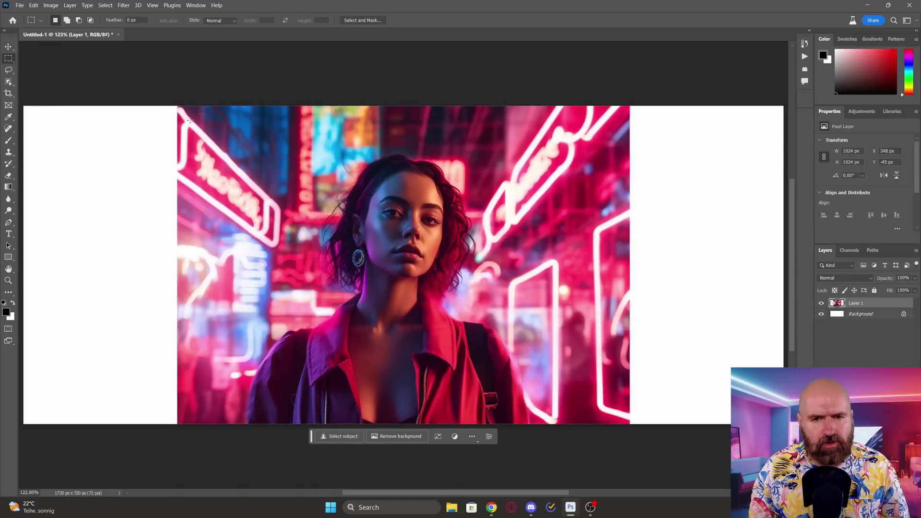
pyautogui.moveTo(198, 120); pyautogui.dragTo(607, 431)
pyautogui.click(105, 6)
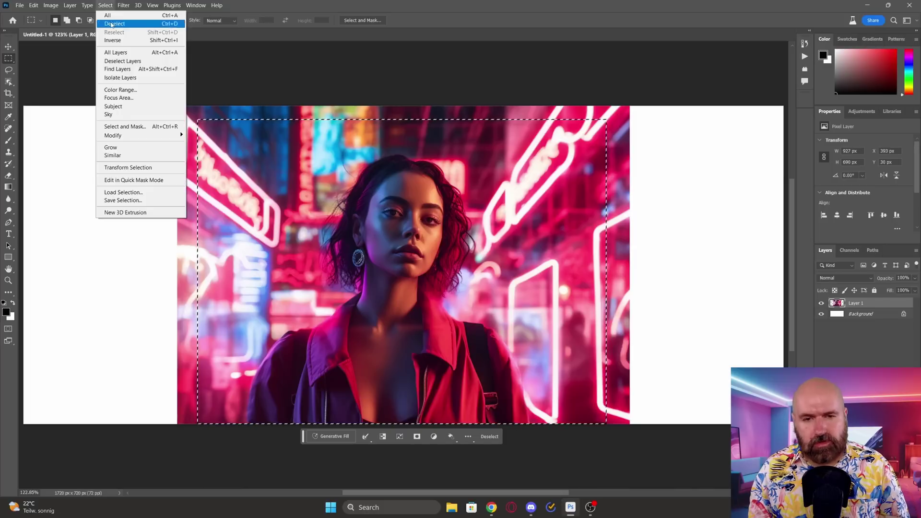
pyautogui.click(114, 41)
# Run Generative Fill without a prompt on the inverted selection, compare the three variations and keep the first one
pyautogui.click(332, 436)
pyautogui.click(449, 436)
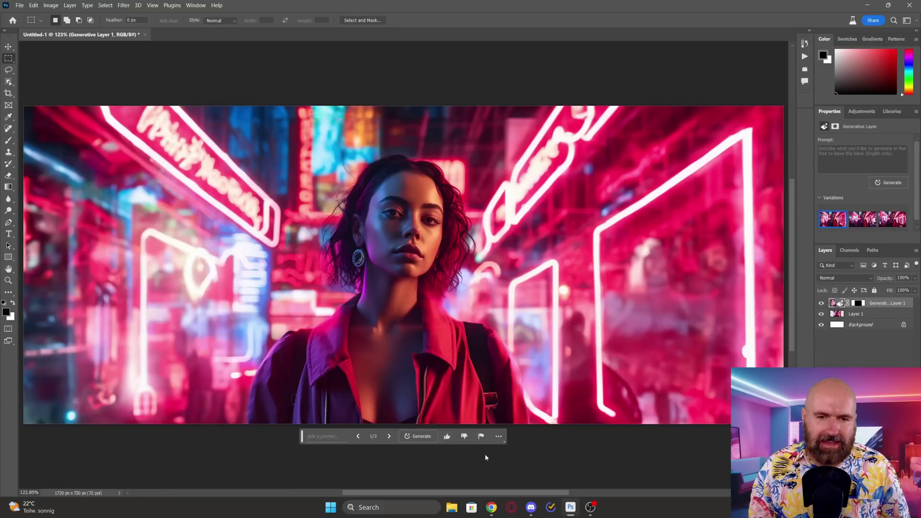
pyautogui.click(389, 436)
pyautogui.click(389, 436)
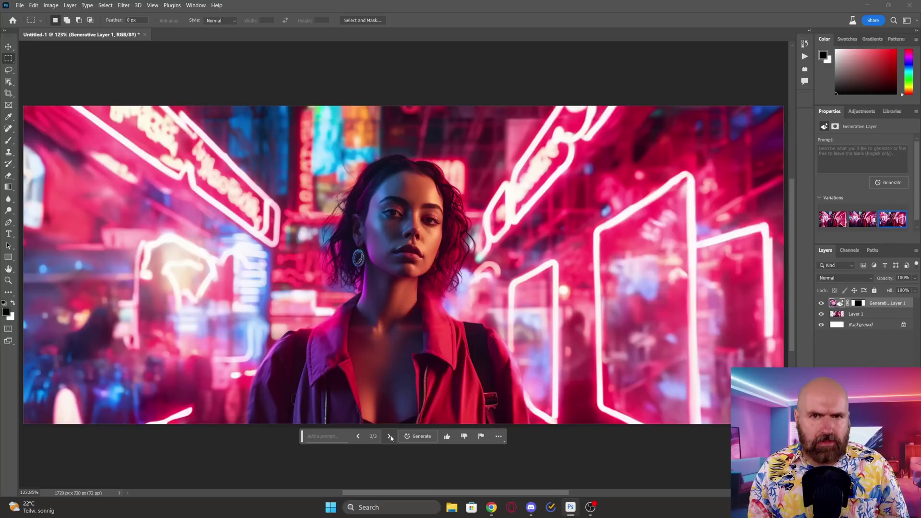
pyautogui.click(357, 437)
pyautogui.click(357, 437)
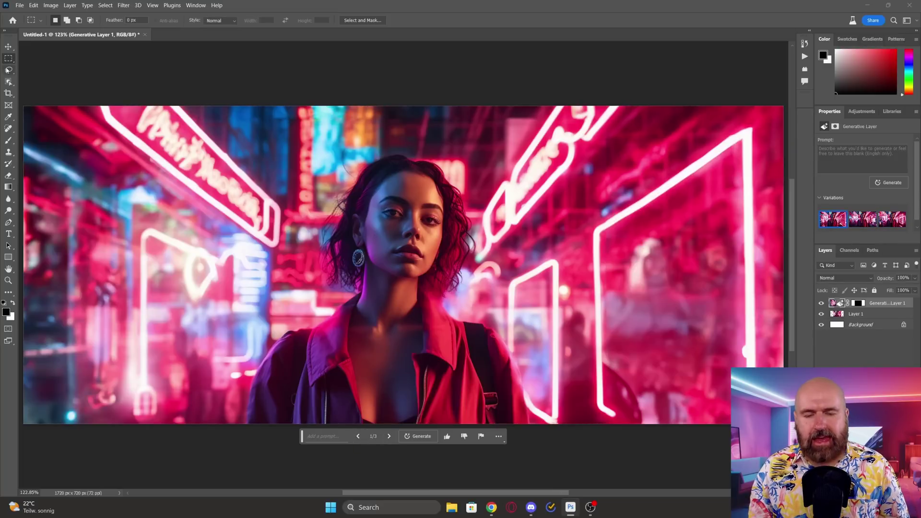
pyautogui.click(8, 93)
pyautogui.moveTo(403, 106); pyautogui.dragTo(407, 72)
pyautogui.press('Return')
pyautogui.click(8, 58)
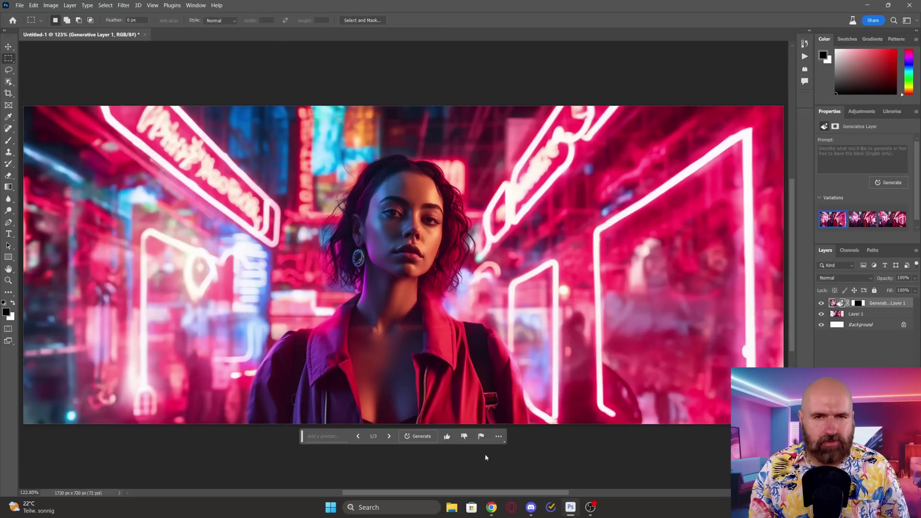
# Compare the three variations of the extended neon street once more and return to the first one
pyautogui.click(389, 436)
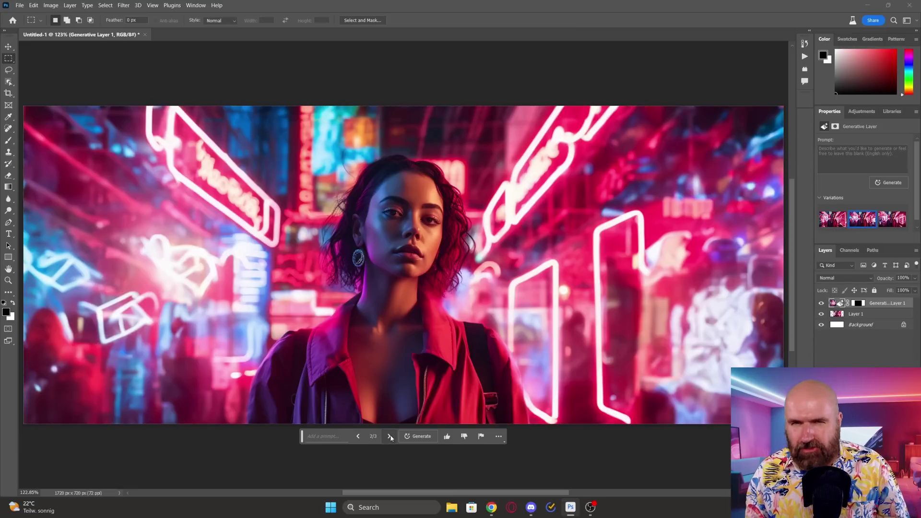
pyautogui.click(390, 437)
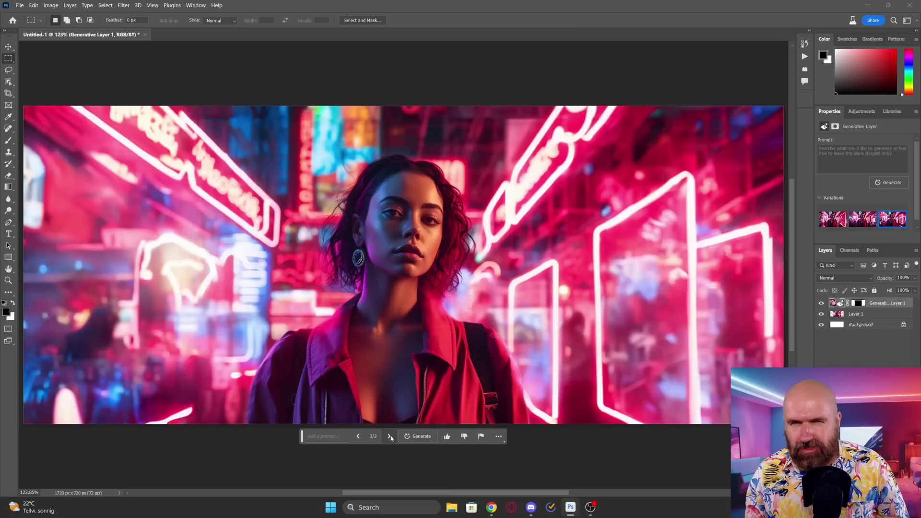
pyautogui.click(358, 437)
pyautogui.click(358, 437)
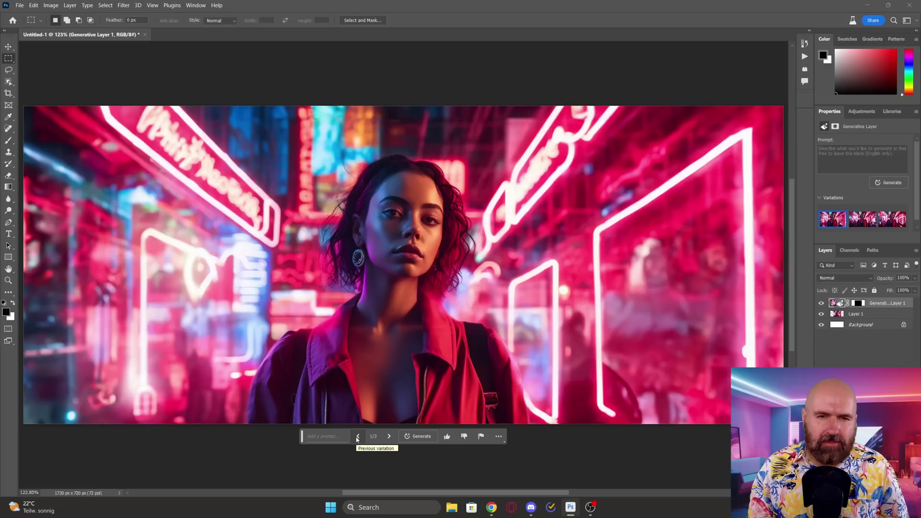
# Extend the canvas upward with the Crop tool to about 1720 by 891 px
pyautogui.click(7, 94)
pyautogui.moveTo(429, 104); pyautogui.dragTo(409, 68)
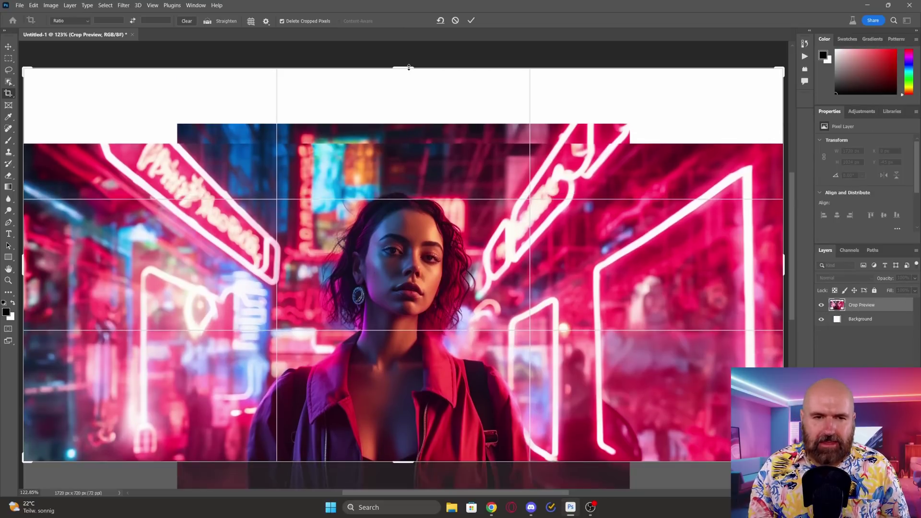
pyautogui.press('Return')
# Select the full-width strip above the picture, overlapping the image slightly, and Generative Fill it without a prompt, keeping the first variation
pyautogui.click(9, 59)
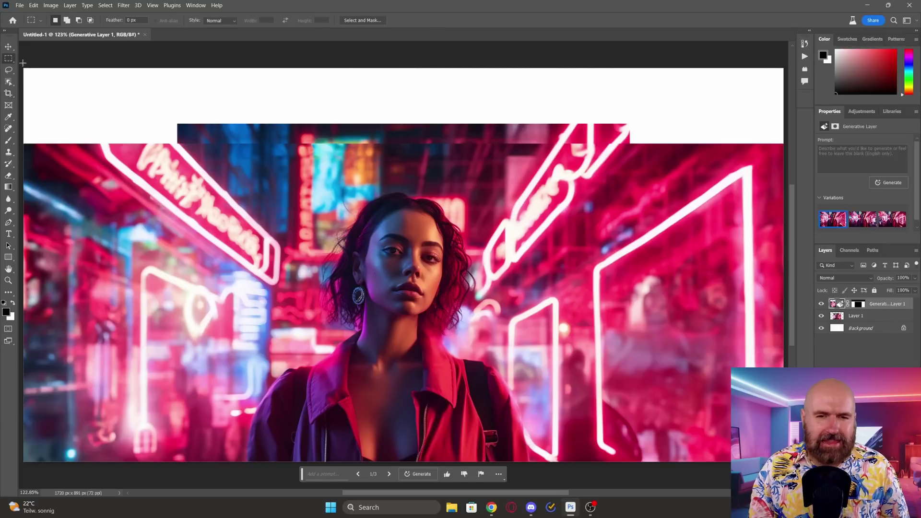
pyautogui.moveTo(24, 68); pyautogui.dragTo(784, 172)
pyautogui.click(457, 188)
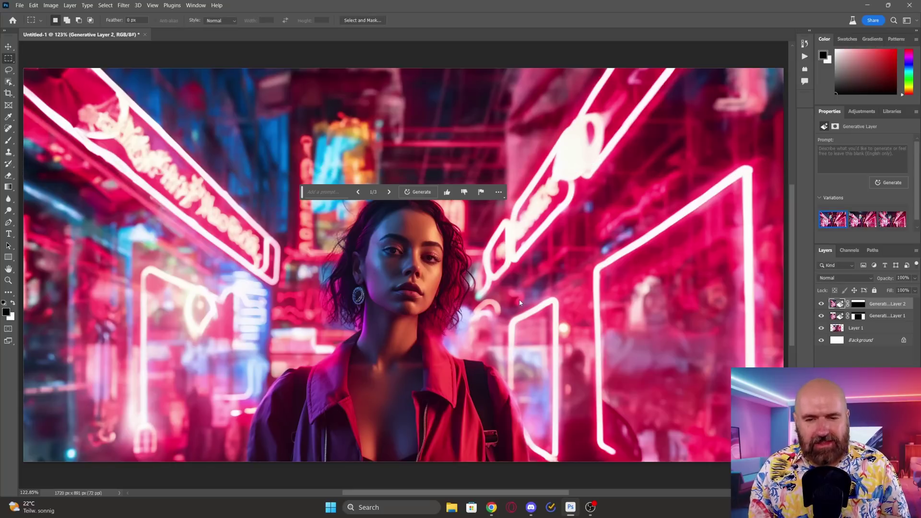
pyautogui.click(389, 191)
pyautogui.click(389, 192)
pyautogui.click(358, 192)
pyautogui.click(357, 192)
# Stamp all visible layers into a new layer and enable the Depth Blur neural filter on it, adjusting its settings
pyautogui.click(8, 47)
pyautogui.hotkey('ctrl', 'shift', 'alt', 'e')
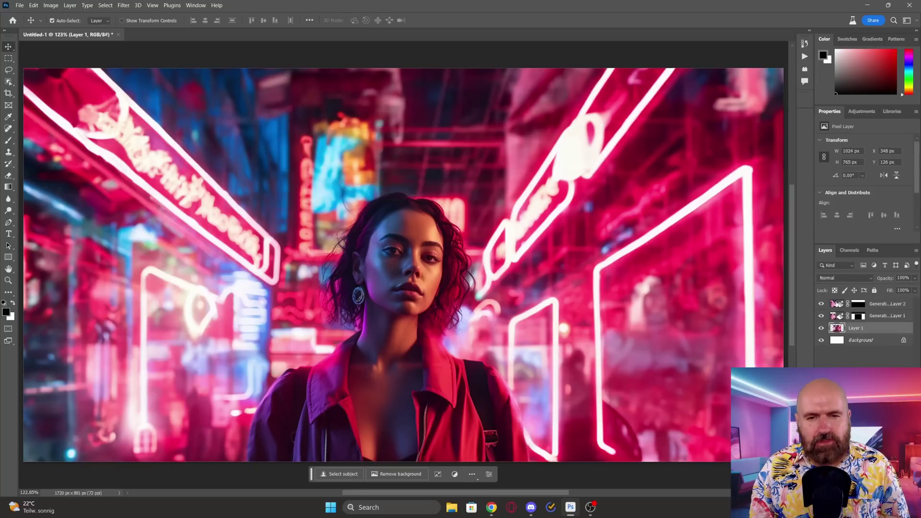
pyautogui.click(123, 5)
pyautogui.click(135, 40)
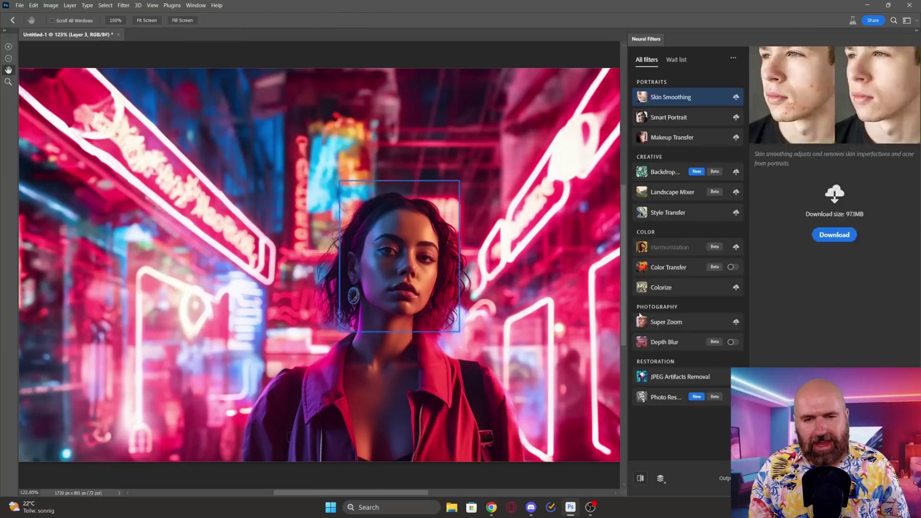
pyautogui.click(733, 342)
pyautogui.moveTo(795, 279); pyautogui.dragTo(785, 278)
pyautogui.moveTo(831, 326); pyautogui.dragTo(845, 352)
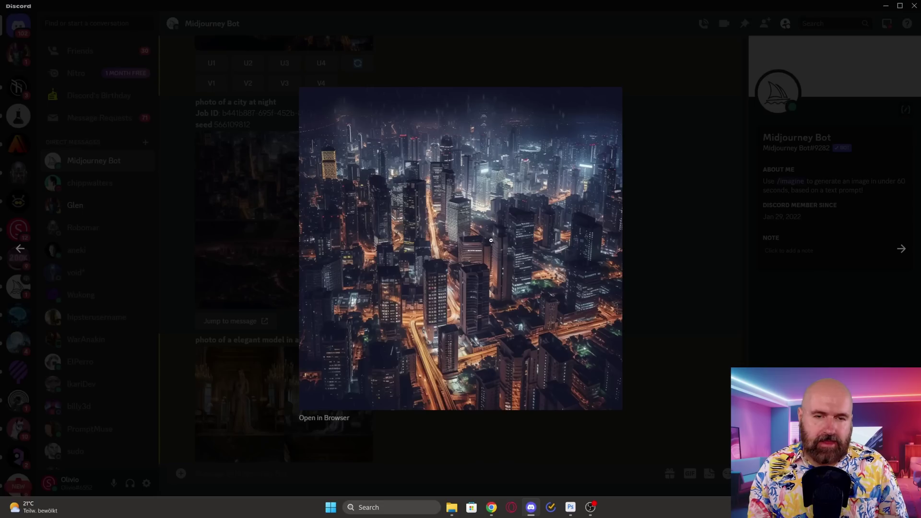
# Copy the night city image from Discord, paste it into the blank Photoshop document and place it mid-canvas
pyautogui.rightClick(471, 200)
pyautogui.click(487, 213)
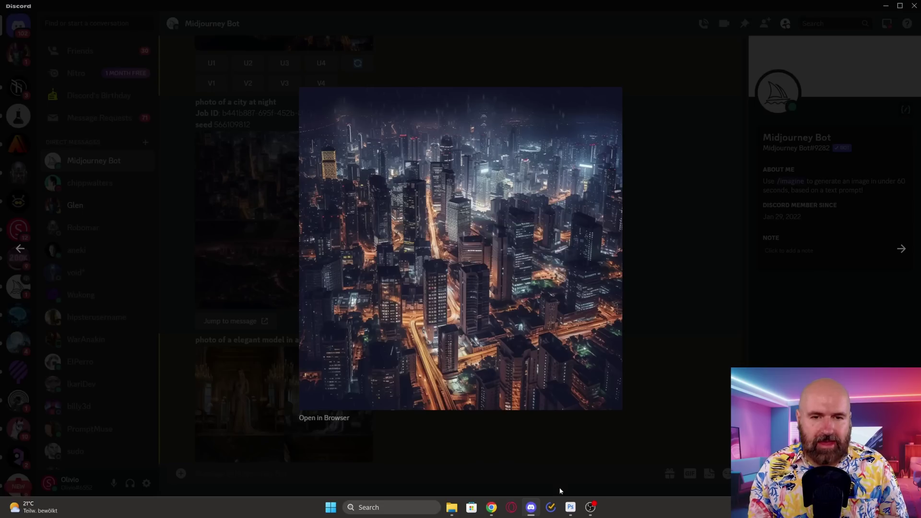
pyautogui.click(571, 507)
pyautogui.hotkey('ctrl', 'v')
pyautogui.moveTo(378, 246); pyautogui.dragTo(375, 174)
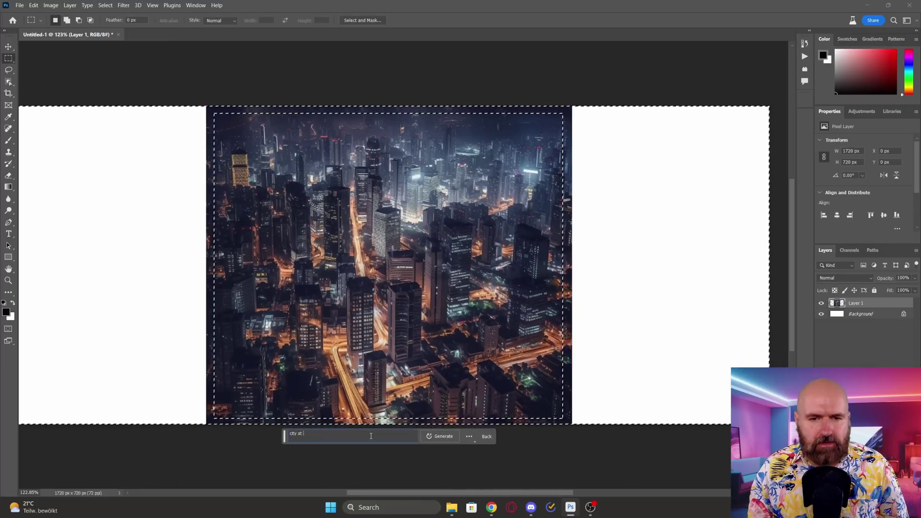
# Generate the missing sides of the city image with the prompt "city at night with sky scrapers" and view the next variation
pyautogui.write('night with skyscrapers')
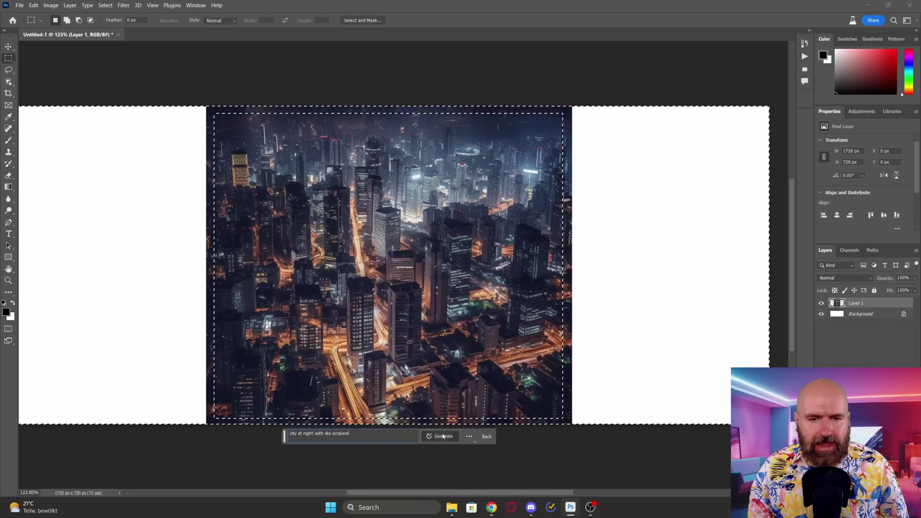
pyautogui.click(442, 436)
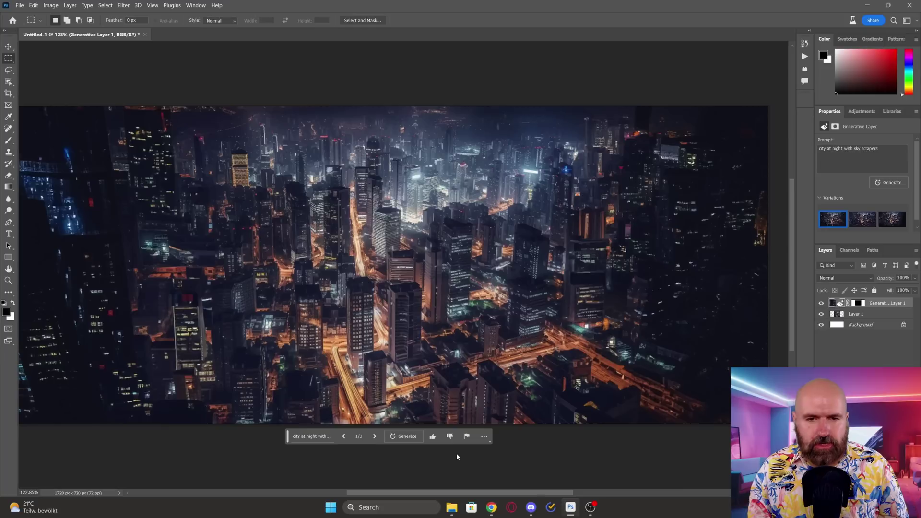
pyautogui.click(374, 437)
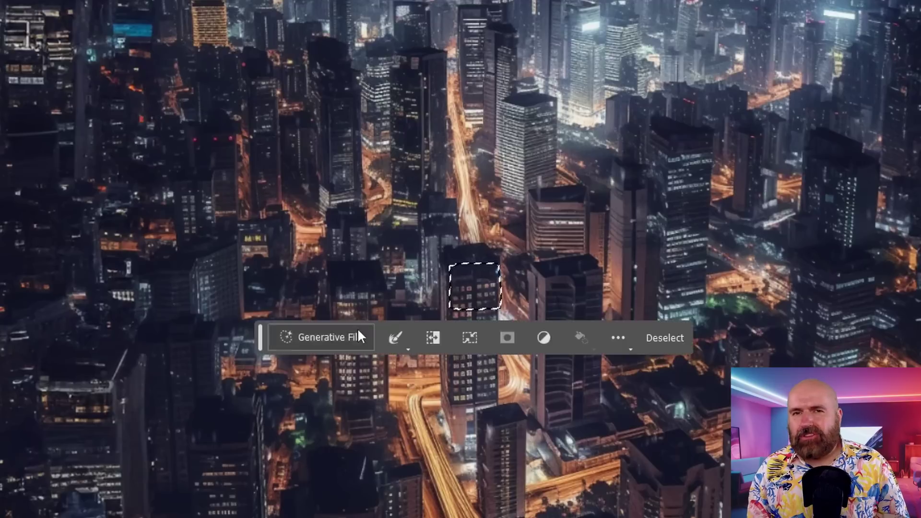
# Generate a "light blue neon sign" in the selection on the central skyscraper's facade and cycle through the variations, keeping the "ADED" sign
pyautogui.click(336, 333)
pyautogui.write('light blue neon sign')
pyautogui.press('Return')
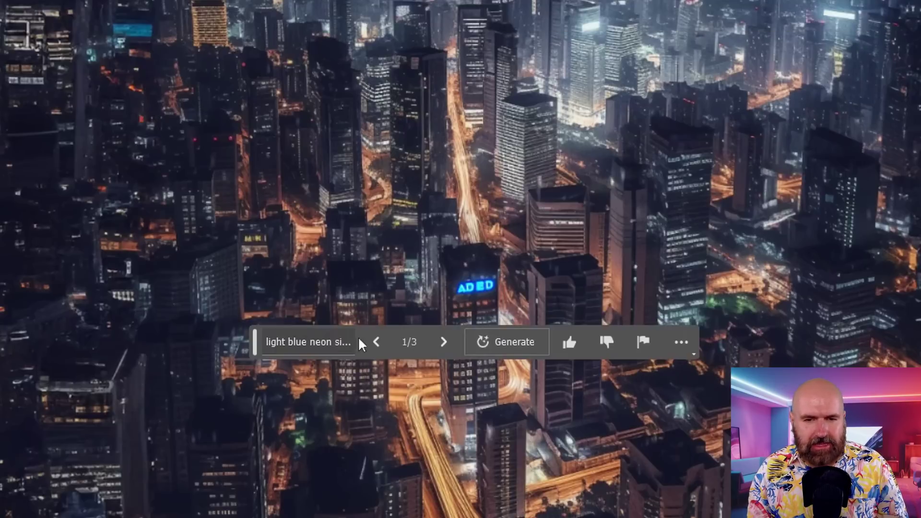
pyautogui.click(376, 342)
pyautogui.click(376, 341)
pyautogui.click(376, 341)
# Lasso the low block beside the highway, generate a "park with water fountain" there and browse its variations
pyautogui.moveTo(606, 401)
pyautogui.mouseDown()
pyautogui.moveTo(630, 435)
pyautogui.moveTo(791, 412)
pyautogui.moveTo(603, 398)
pyautogui.mouseUp()
pyautogui.click(565, 466)
pyautogui.write('park with water fountain')
pyautogui.press('Return')
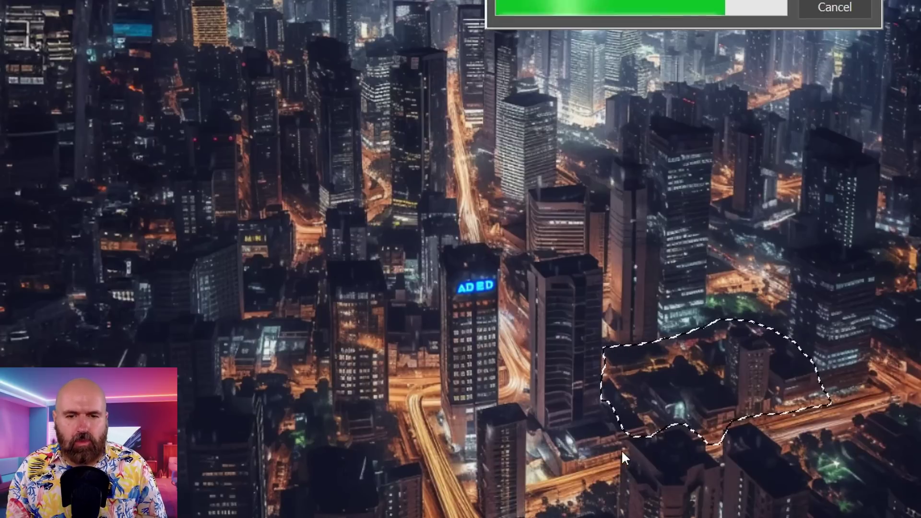
pyautogui.click(684, 476)
pyautogui.click(685, 476)
pyautogui.click(685, 475)
pyautogui.click(746, 475)
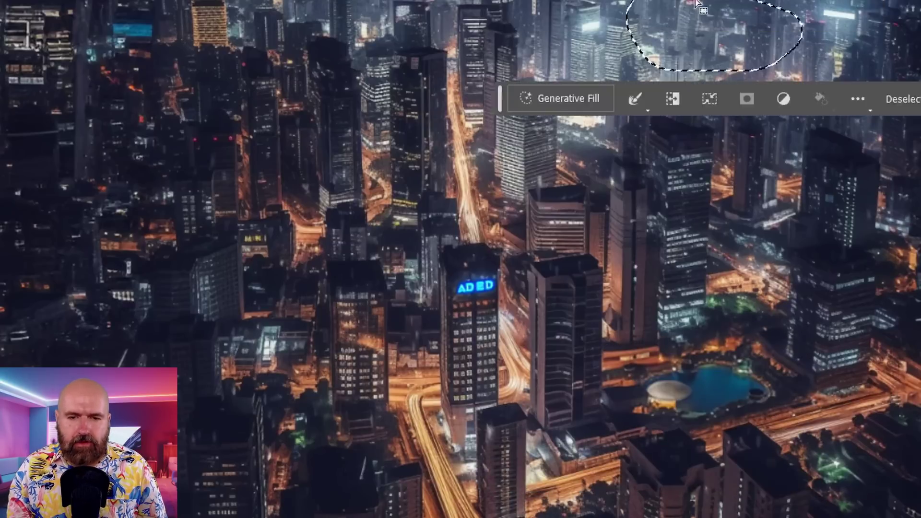
# Start a Generative Fill for a helicopter in the oval selection over the bright skyline
pyautogui.click(576, 98)
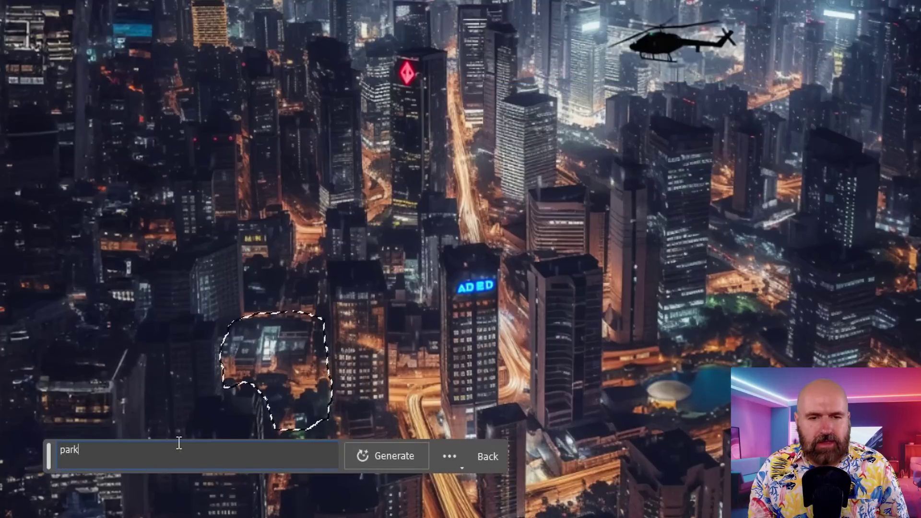
# Generate a "park with statue" in the lassoed block between the buildings, producing extra batches of variations and browsing them
pyautogui.press('Return')
pyautogui.click(309, 463)
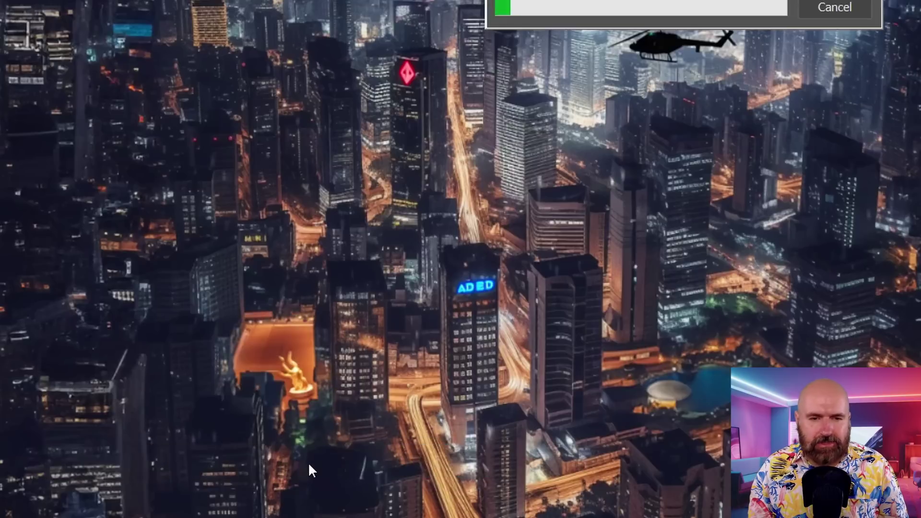
pyautogui.click(237, 461)
pyautogui.click(237, 460)
pyautogui.click(239, 461)
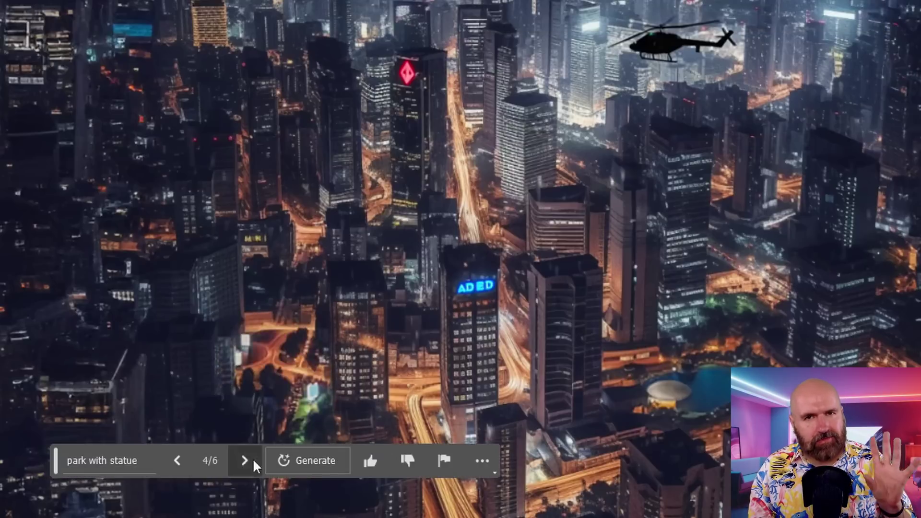
pyautogui.press('Return')
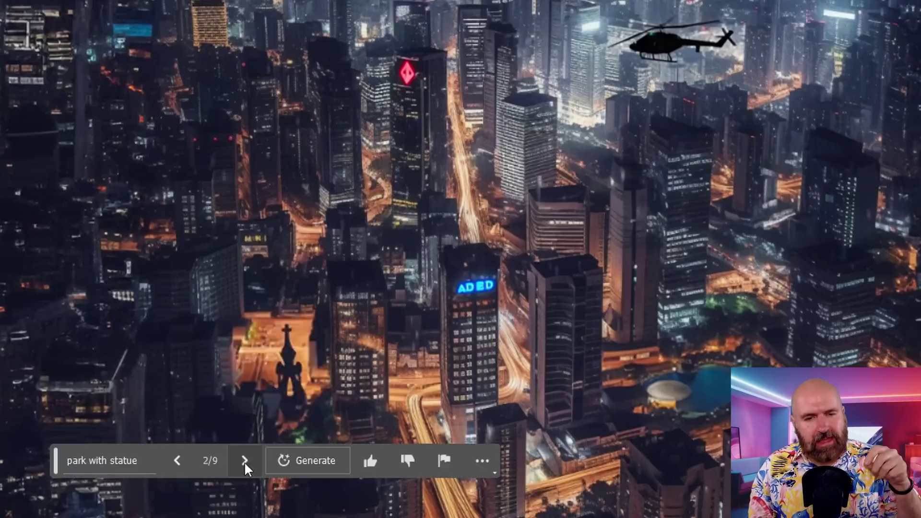
# Step through the additional variations generated for the large helicopter over the skyline
pyautogui.moveTo(96, 183)
pyautogui.mouseDown()
pyautogui.moveTo(146, 218)
pyautogui.moveTo(108, 156)
pyautogui.mouseUp()
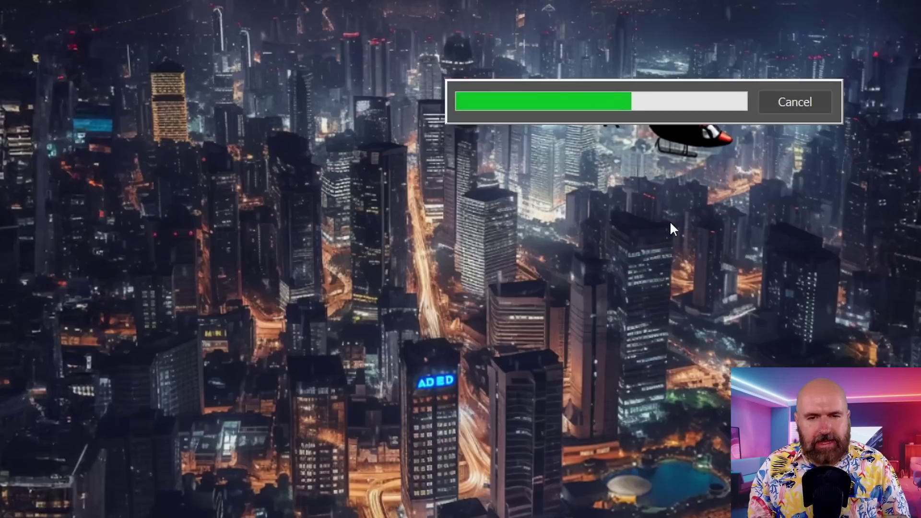
pyautogui.click(642, 200)
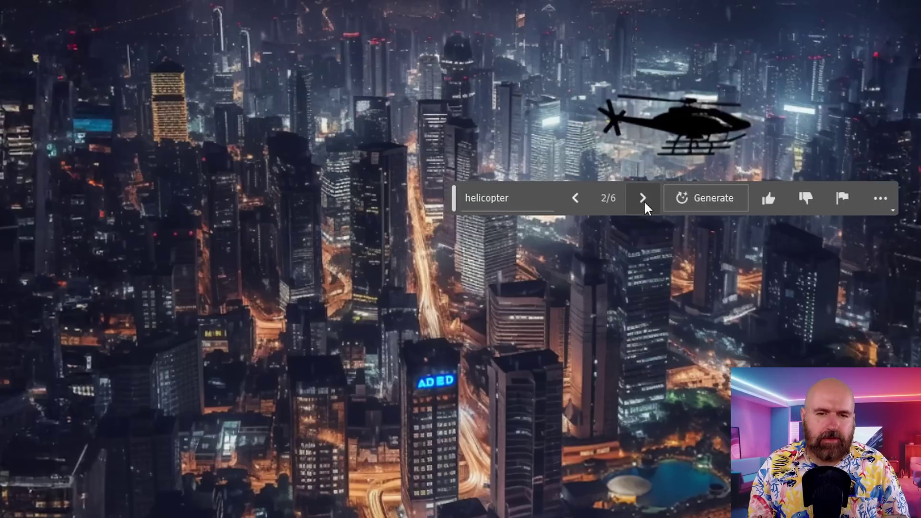
pyautogui.click(644, 201)
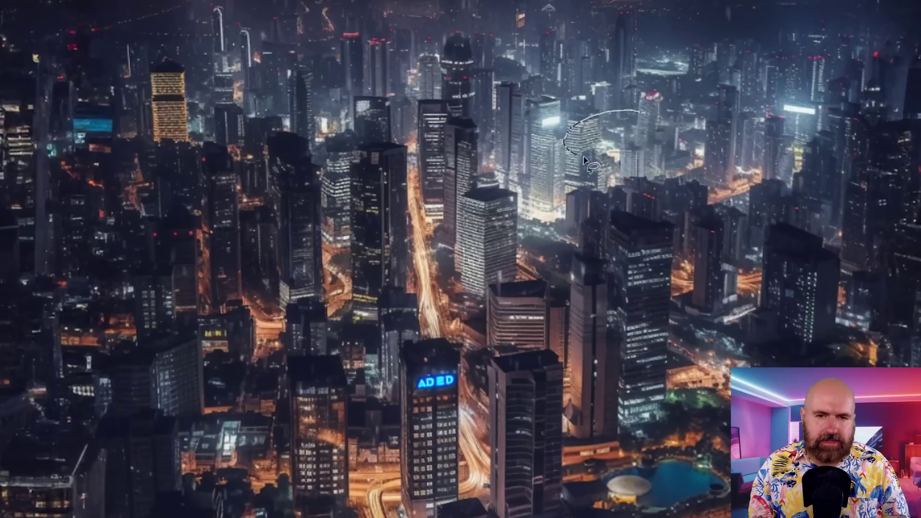
# Lasso a smaller oval area over the bright skyline, generate a "helicopter" in it and keep the second variation
pyautogui.moveTo(586, 159); pyautogui.dragTo(696, 115)
pyautogui.click(508, 200)
pyautogui.write('helicopter')
pyautogui.press('Return')
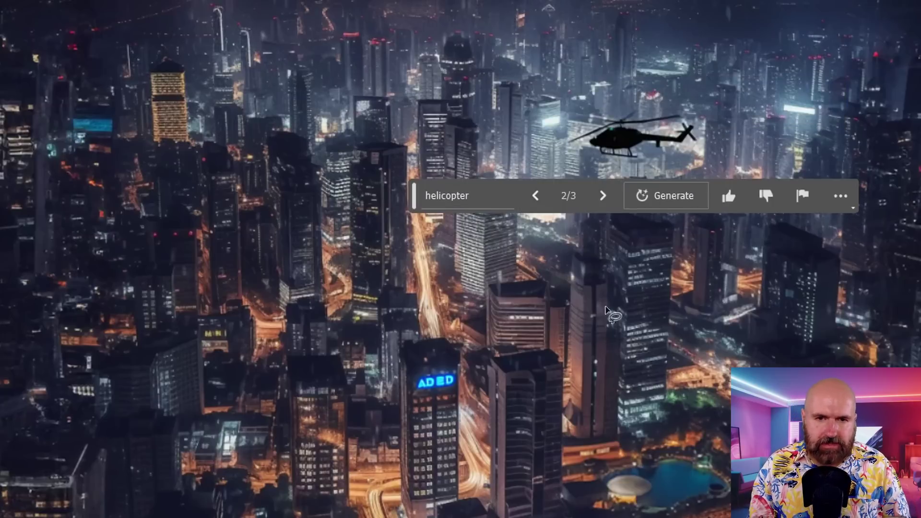
pyautogui.click(601, 193)
pyautogui.click(540, 197)
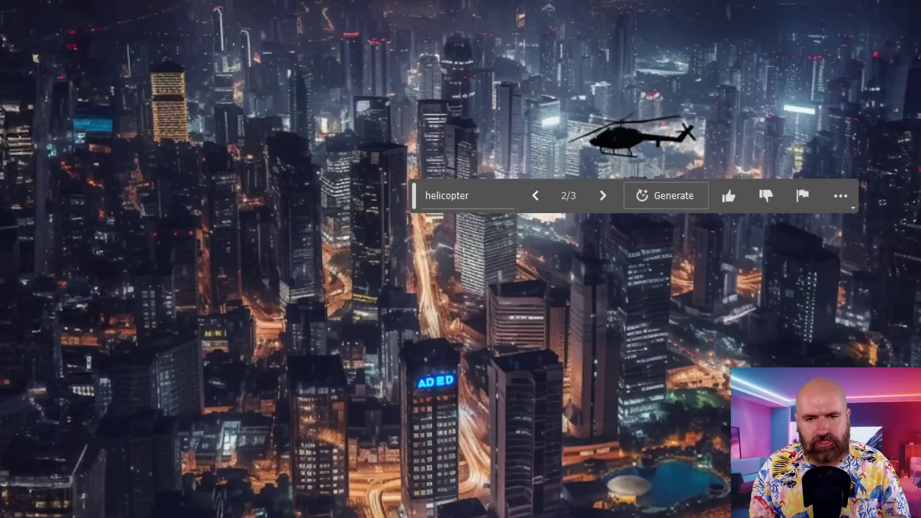
# Step through the "modern stadium" variations and generate two extra batches of them
pyautogui.hotkey('ctrl', 'h')
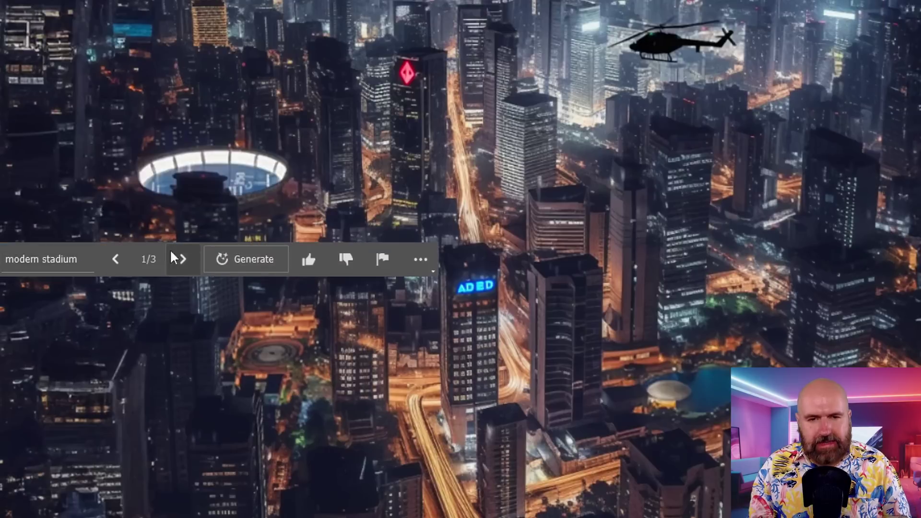
pyautogui.click(183, 259)
pyautogui.click(183, 259)
pyautogui.click(183, 259)
pyautogui.click(183, 259)
pyautogui.click(216, 258)
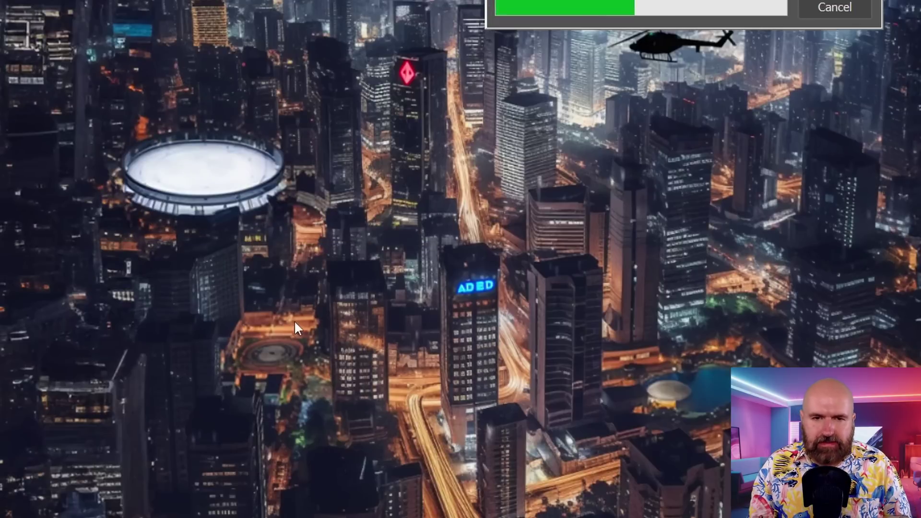
pyautogui.click(183, 259)
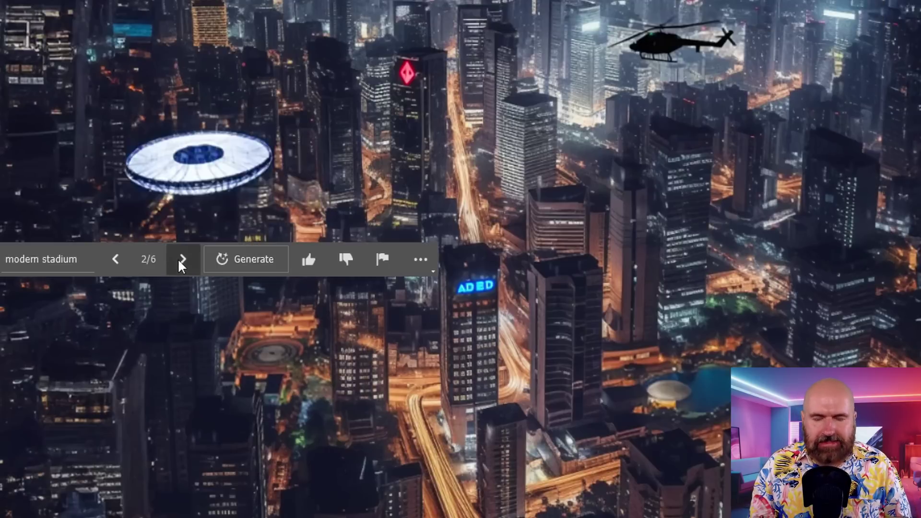
pyautogui.click(181, 261)
pyautogui.click(240, 259)
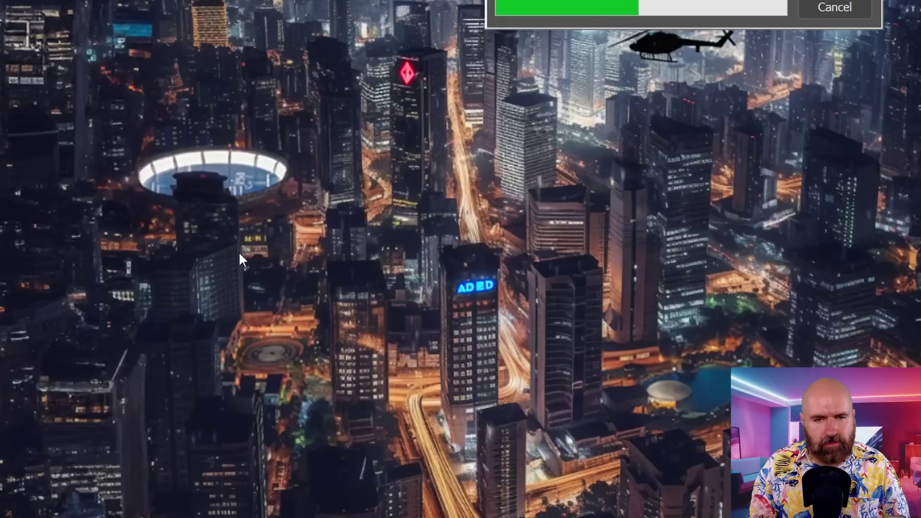
# Compare the enlarged set of "modern stadium" variations and keep the disc-shaped one with the glowing ribbed roof
pyautogui.click(182, 260)
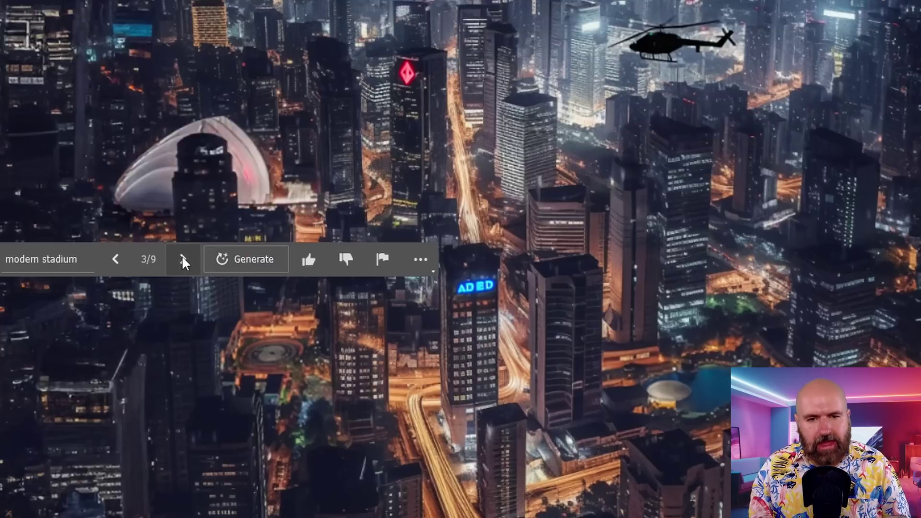
pyautogui.click(182, 260)
pyautogui.click(116, 261)
pyautogui.click(115, 262)
pyautogui.click(115, 263)
pyautogui.click(115, 262)
pyautogui.click(115, 263)
pyautogui.click(115, 263)
pyautogui.click(115, 263)
pyautogui.click(116, 263)
pyautogui.click(116, 263)
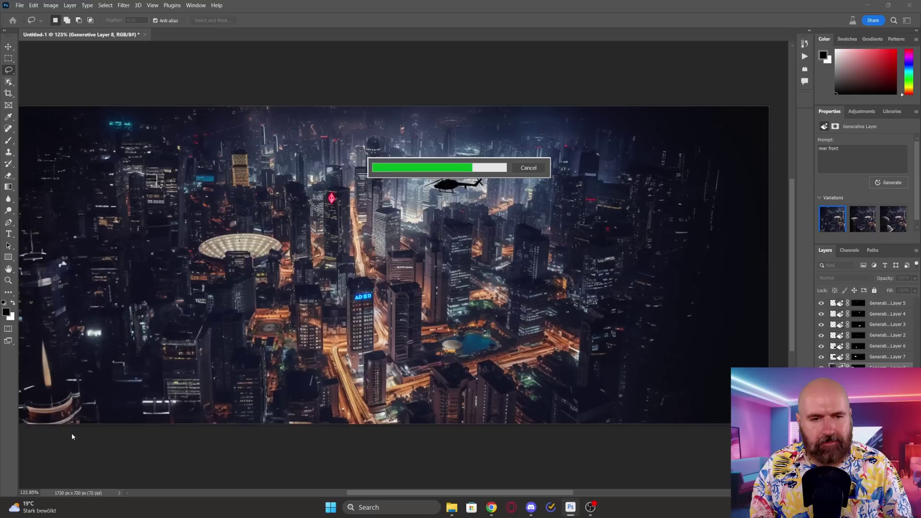
# Try "river front" and "sky scrapers closer to camera" fills in the lower-left corner of the city image and browse the results
pyautogui.click(159, 437)
pyautogui.click(159, 437)
pyautogui.click(107, 437)
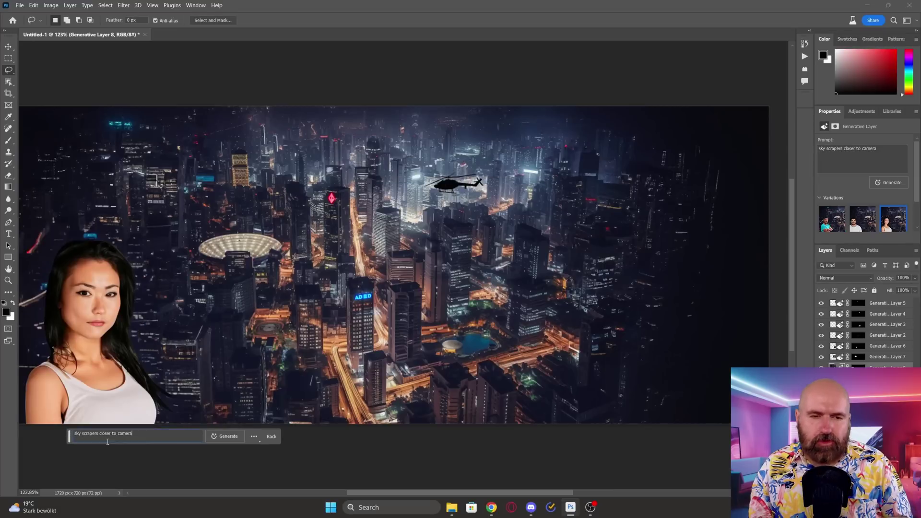
pyautogui.click(226, 438)
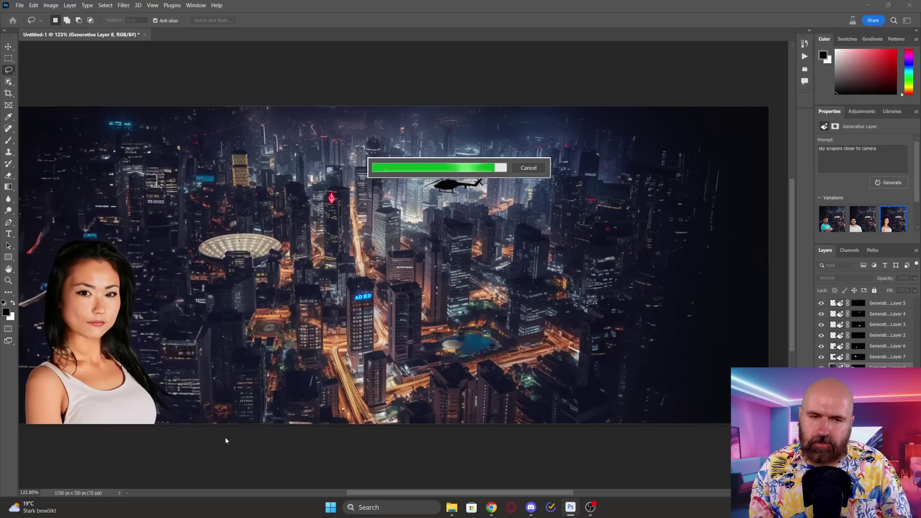
pyautogui.click(159, 437)
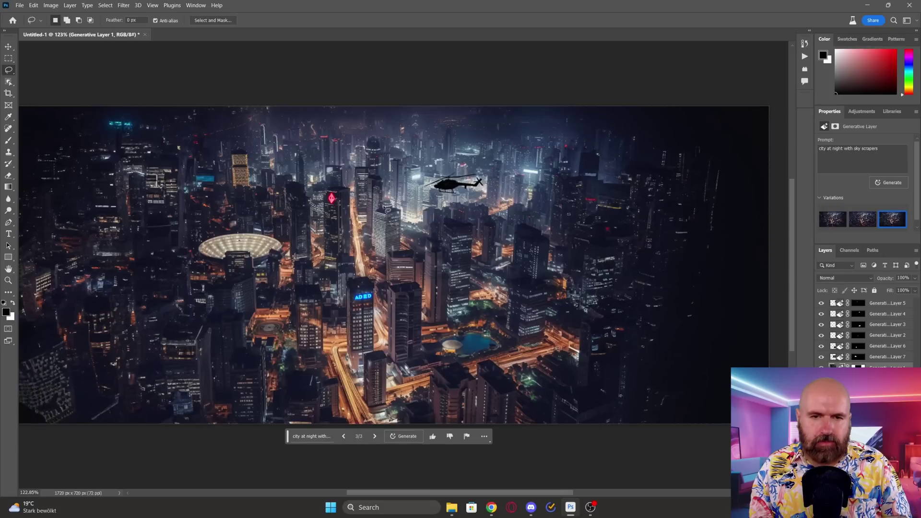
# Try a "light beams going into the sky" fill in a lassoed wedge above the central towers, browse the variations and delete it
pyautogui.moveTo(387, 210)
pyautogui.mouseDown()
pyautogui.moveTo(424, 107)
pyautogui.moveTo(390, 211)
pyautogui.mouseUp()
pyautogui.click(326, 225)
pyautogui.write('light beams going into the sky')
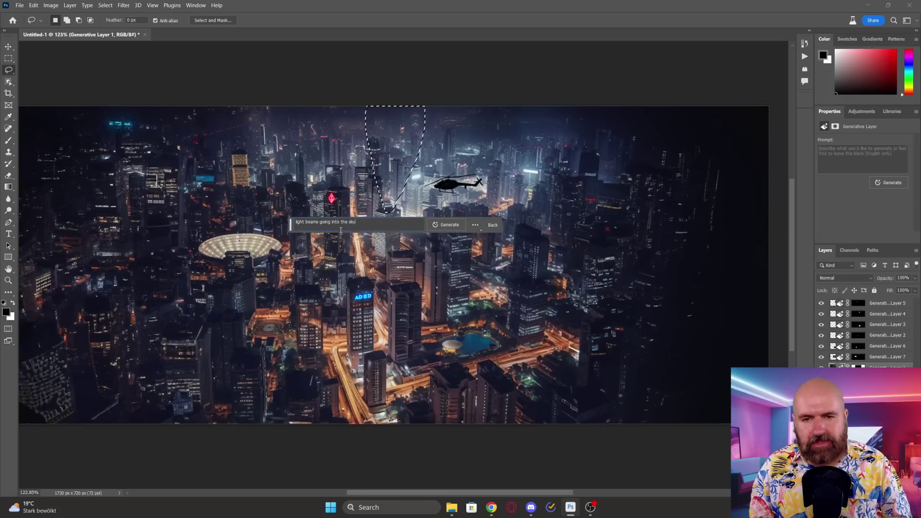
pyautogui.press('Return')
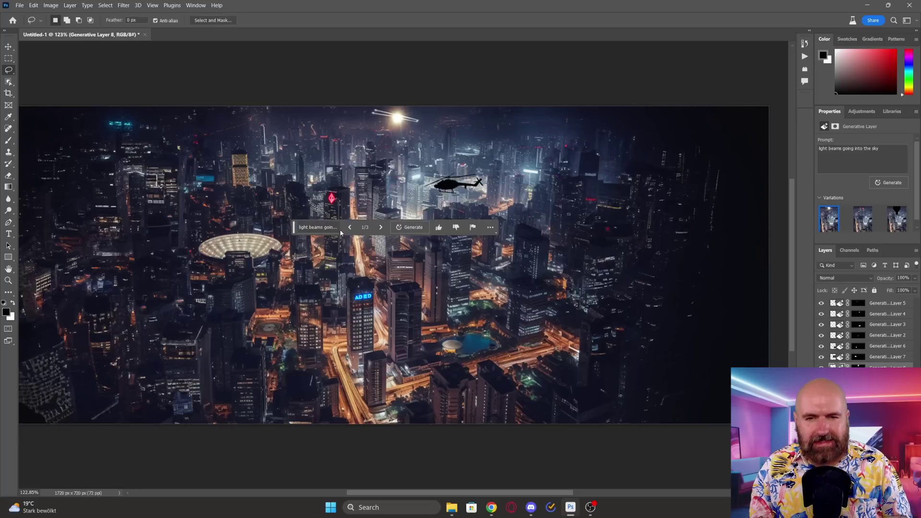
pyautogui.click(381, 228)
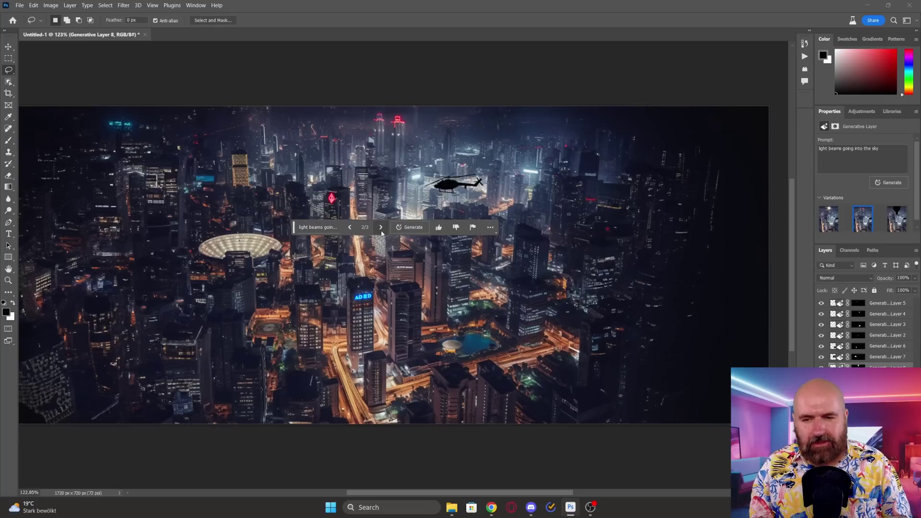
pyautogui.click(381, 228)
pyautogui.click(380, 228)
pyautogui.press('Delete')
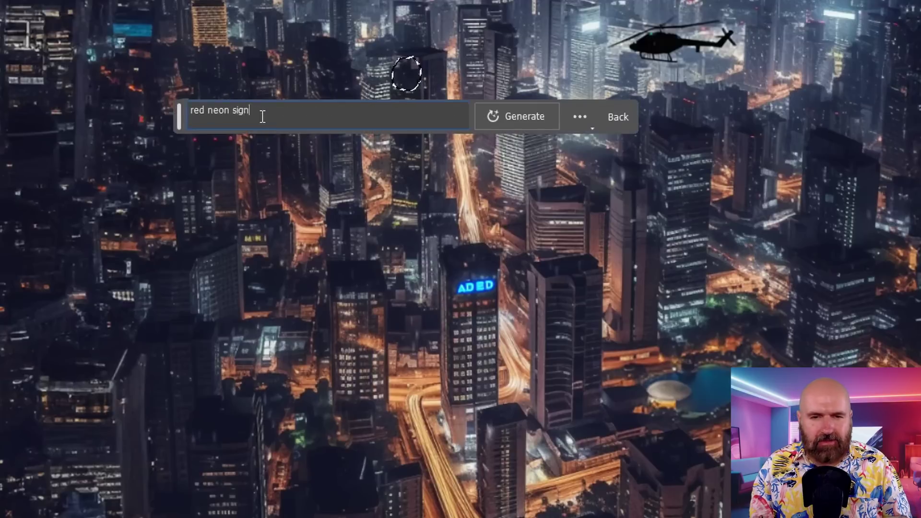
# Generate a "red neon sign" in the oval selection on the dark tower, and browse the red and green neon sign variations
pyautogui.press('Return')
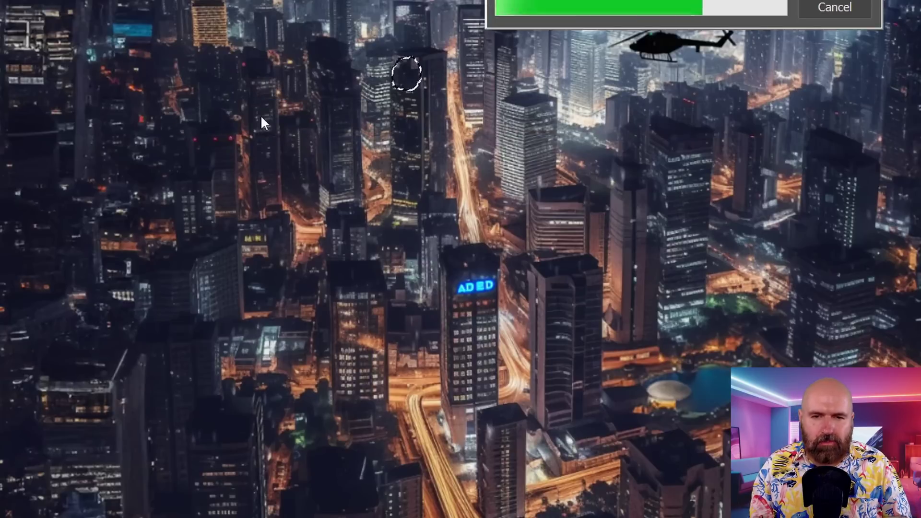
pyautogui.click(438, 121)
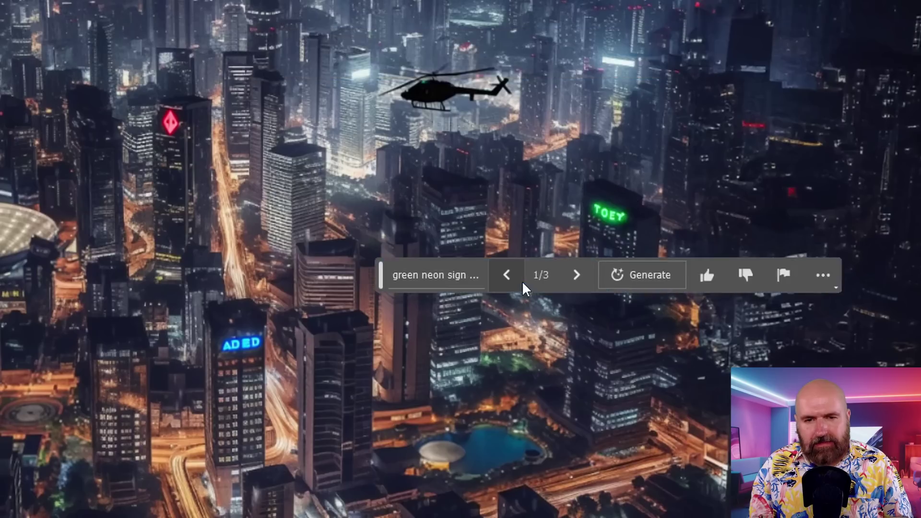
pyautogui.click(577, 275)
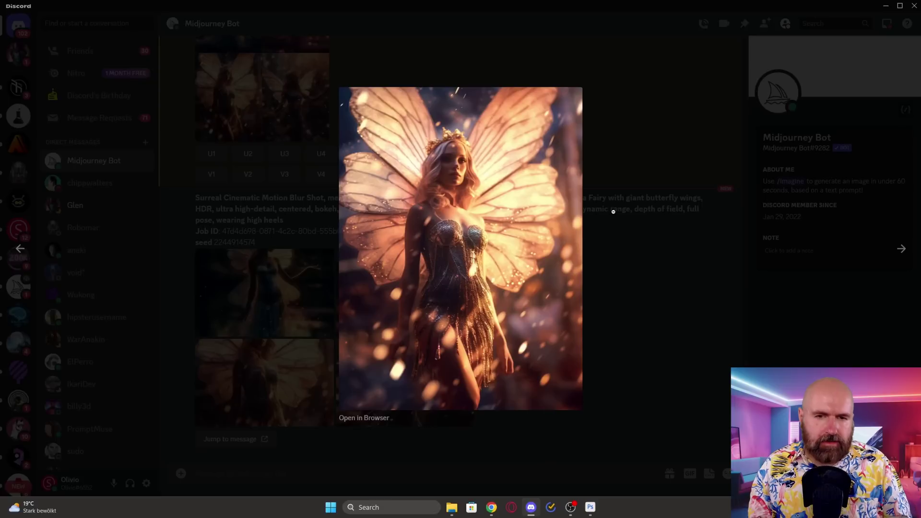
# Copy the butterfly-winged fairy image from the Midjourney Bot chat in Discord and paste it into the blank wide canvas in Photoshop
pyautogui.rightClick(531, 200)
pyautogui.click(547, 210)
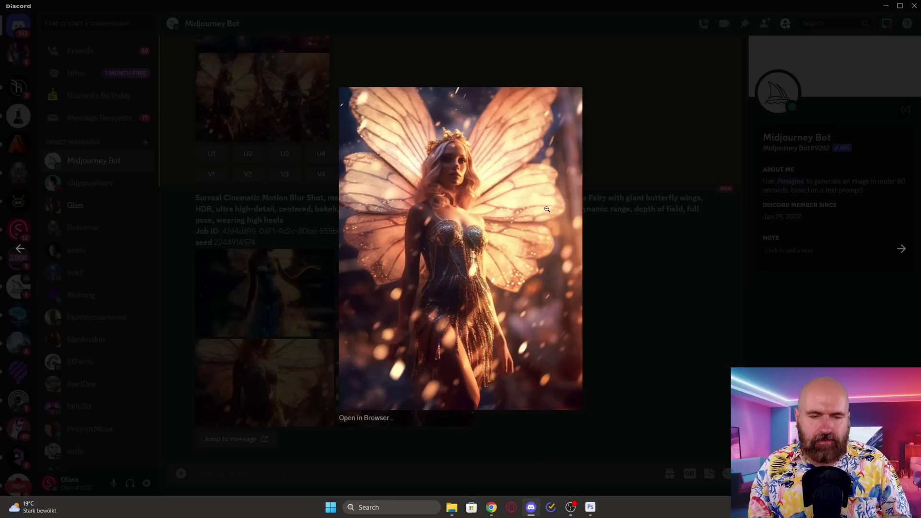
pyautogui.click(590, 507)
pyautogui.hotkey('ctrl', 'v')
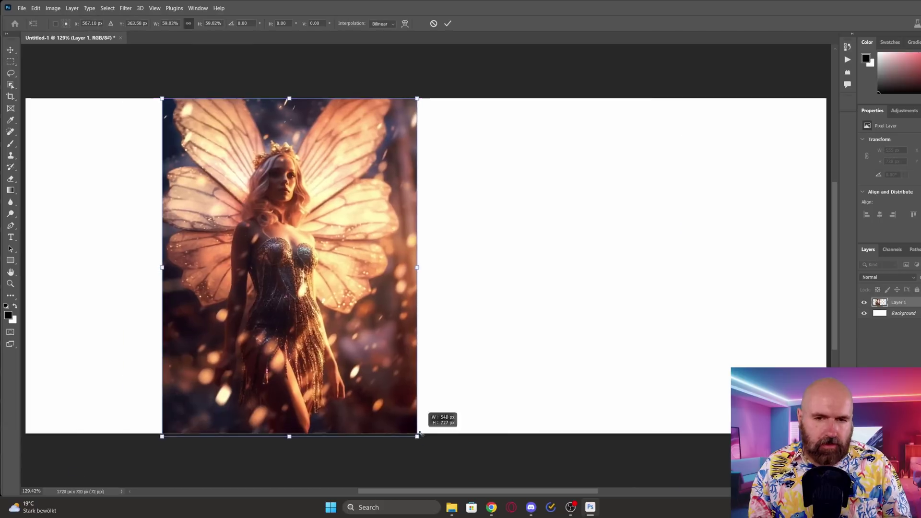
# Select the blank canvas areas on each side of the fairy and extend the image into them with Generative Fill without a prompt
pyautogui.moveTo(26, 99); pyautogui.dragTo(173, 434)
pyautogui.moveTo(173, 434); pyautogui.dragTo(174, 434)
pyautogui.click(228, 446)
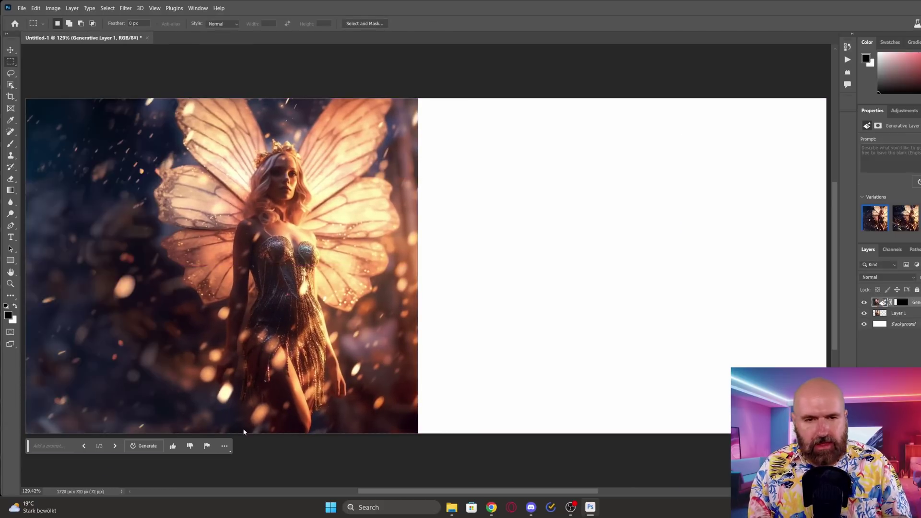
pyautogui.moveTo(831, 94); pyautogui.dragTo(406, 451)
pyautogui.click(544, 446)
pyautogui.click(668, 446)
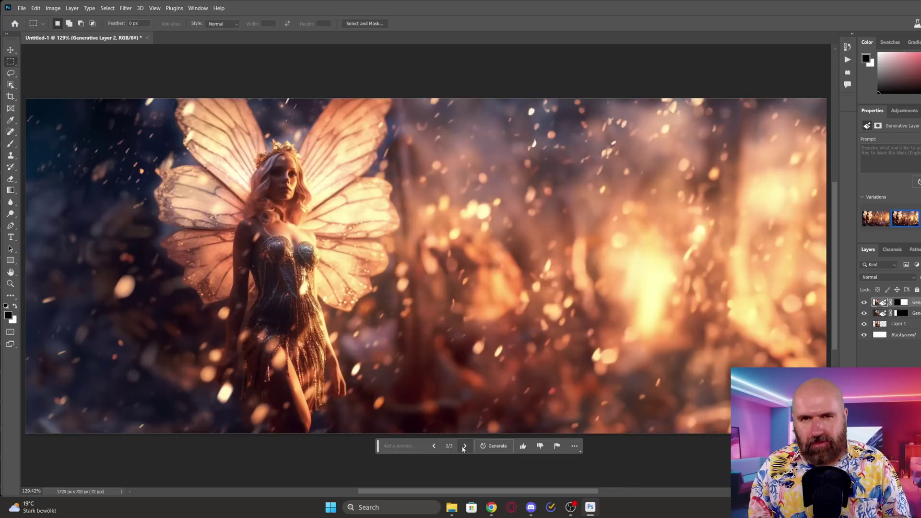
# Generate an extra batch for the background extension to the fairy's right, compare the variations and keep the sixth
pyautogui.click(464, 446)
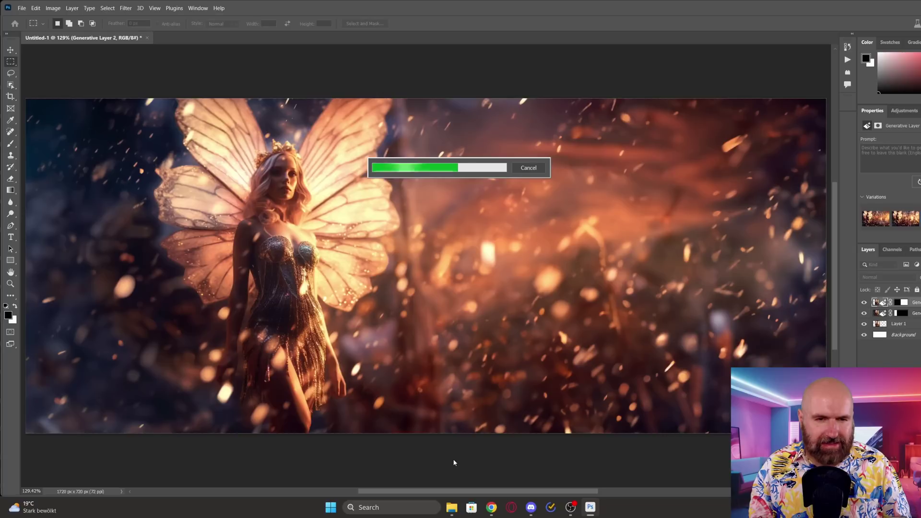
pyautogui.click(467, 445)
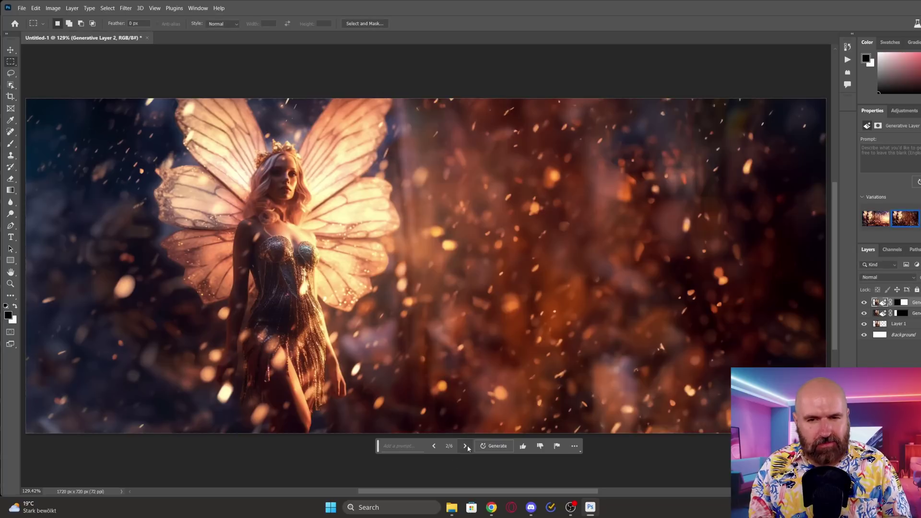
pyautogui.click(467, 445)
pyautogui.click(467, 445)
pyautogui.click(438, 447)
pyautogui.click(438, 447)
pyautogui.click(465, 447)
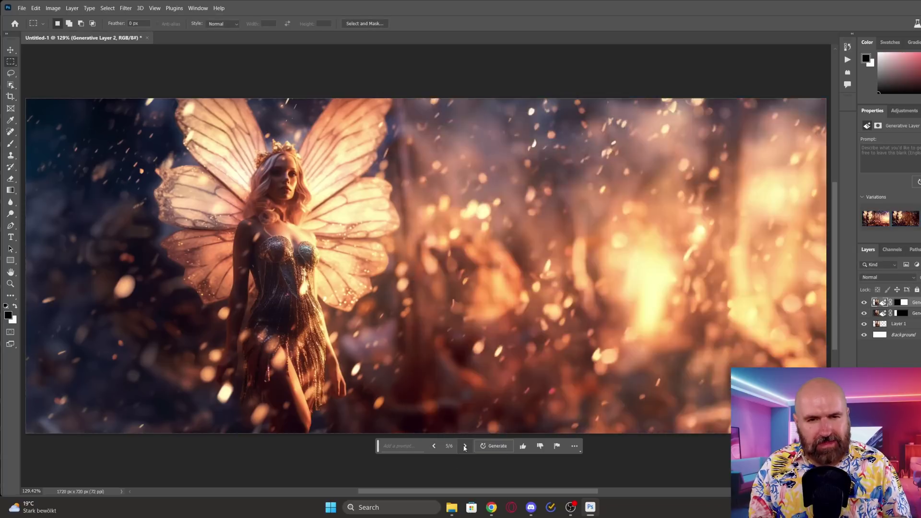
pyautogui.click(465, 447)
pyautogui.click(11, 50)
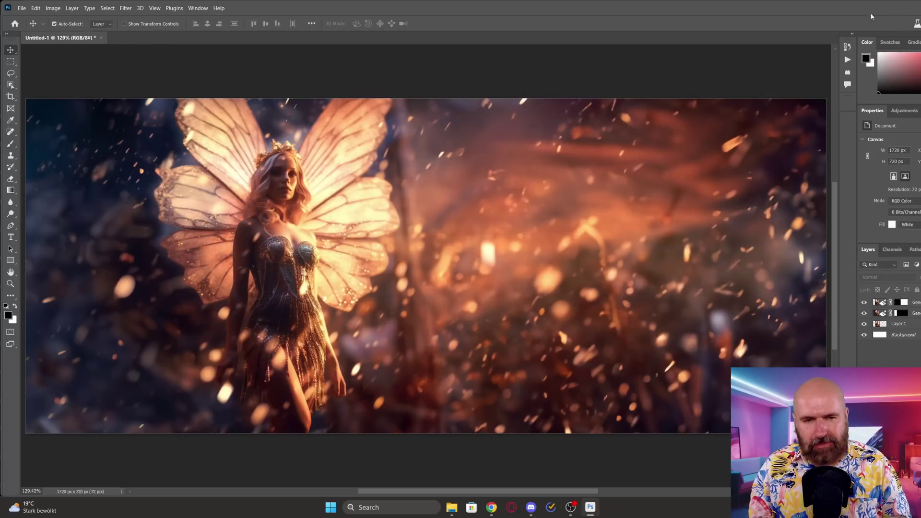
pyautogui.doubleClick(872, 12)
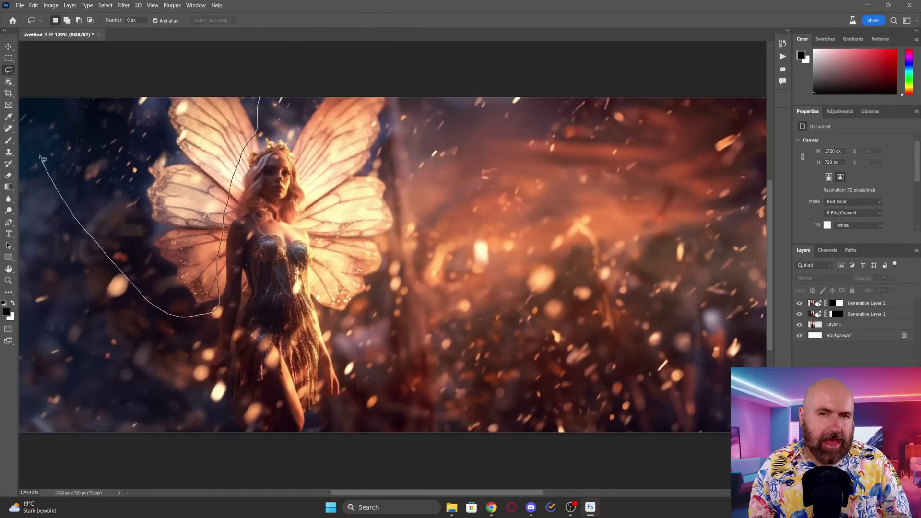
# Try a "butterfly wings" fill in a large lassoed area around the fairy's left-hand wing and delete the resulting layer
pyautogui.moveTo(42, 158); pyautogui.dragTo(23, 97)
pyautogui.click(140, 325)
pyautogui.click(160, 335)
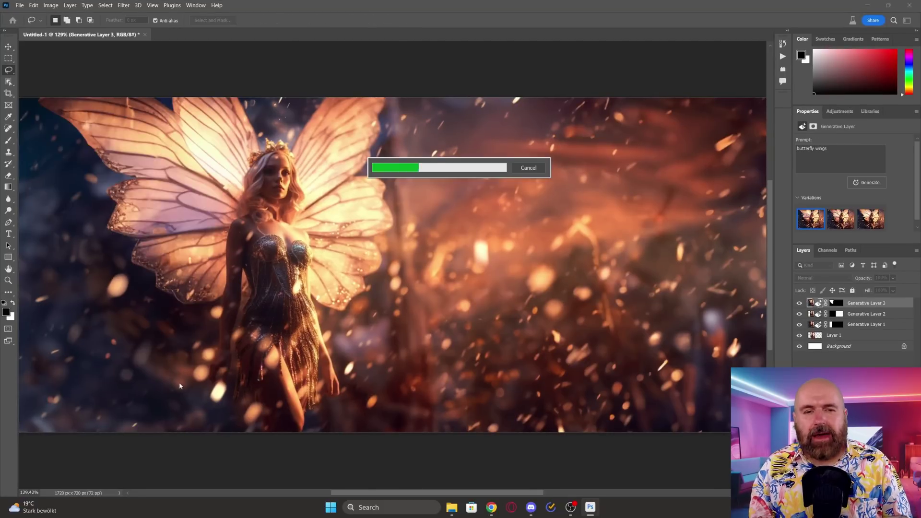
pyautogui.press('Delete')
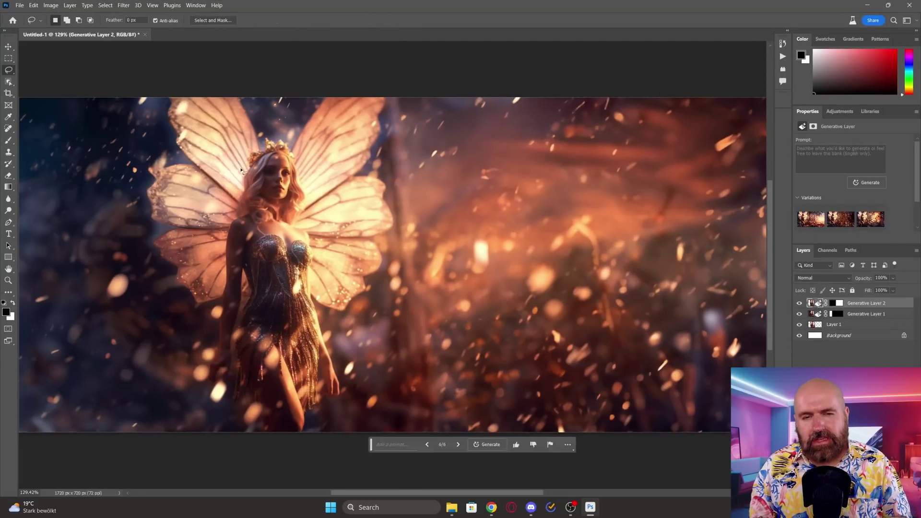
# Lasso the area around the left-hand wing again and generate "butterfly wings" in it
pyautogui.moveTo(256, 100); pyautogui.dragTo(68, 97)
pyautogui.click(103, 330)
pyautogui.write('butterfly wings')
pyautogui.press('Return')
# Browse the left-hand wing variations and generate further batches of "butterfly wings"
pyautogui.click(176, 445)
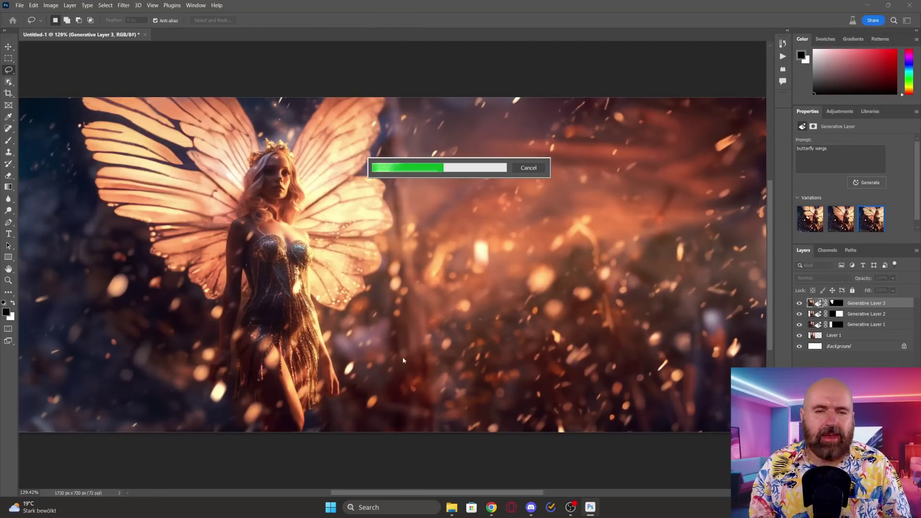
pyautogui.click(178, 445)
pyautogui.click(177, 444)
pyautogui.click(206, 445)
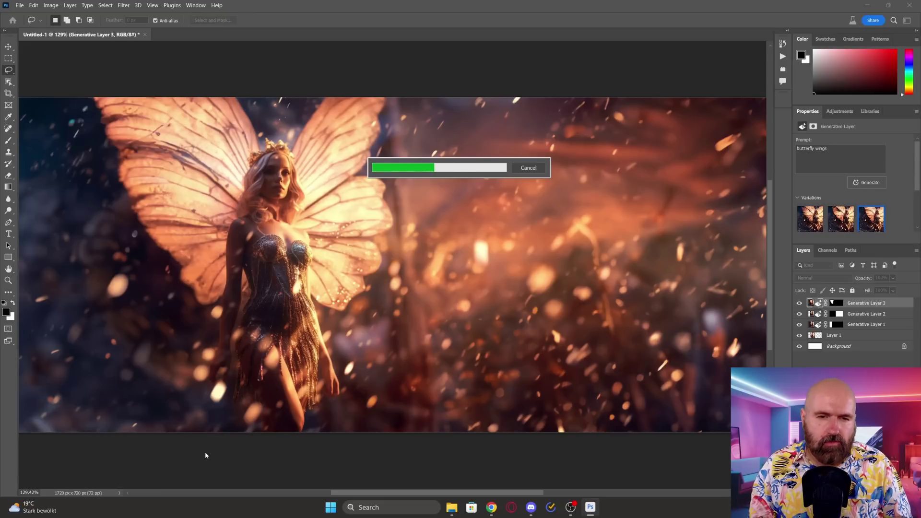
pyautogui.click(179, 444)
pyautogui.click(178, 444)
pyautogui.click(206, 445)
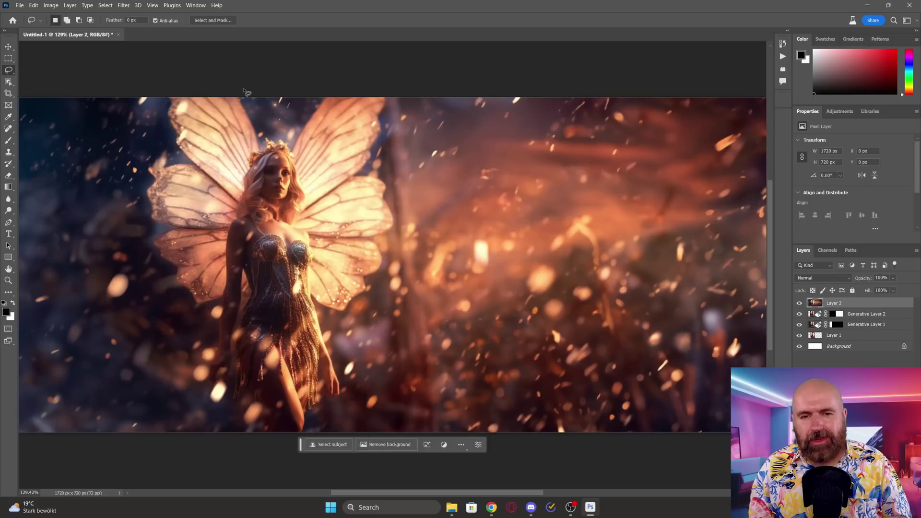
# Stretch the copied left-hand wing outward and upward with Free Transform so that it reaches closer to the image's left edge
pyautogui.hotkey('ctrl', 't')
pyautogui.moveTo(132, 204); pyautogui.dragTo(63, 204)
pyautogui.moveTo(63, 97); pyautogui.dragTo(37, 58)
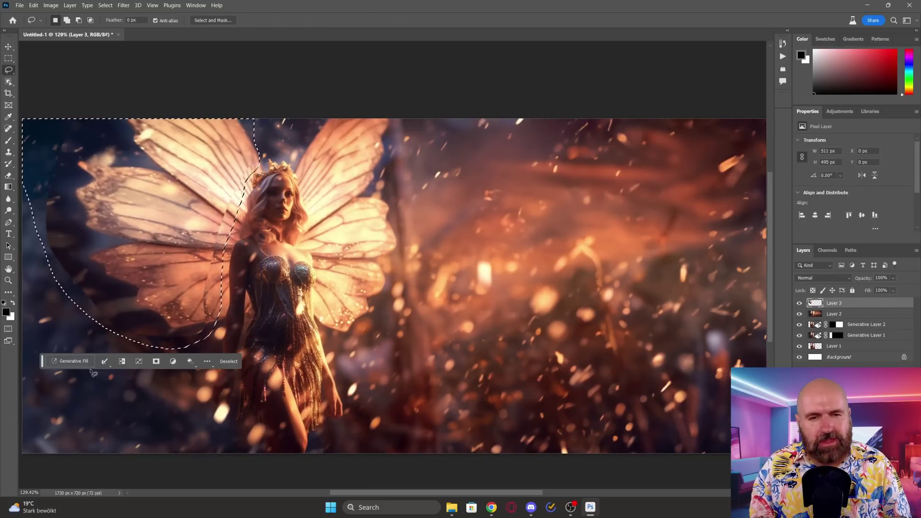
# Generate "butterfly wings" over the lassoed, stretched wing and request several extra batches of variations while comparing them
pyautogui.click(132, 364)
pyautogui.click(150, 368)
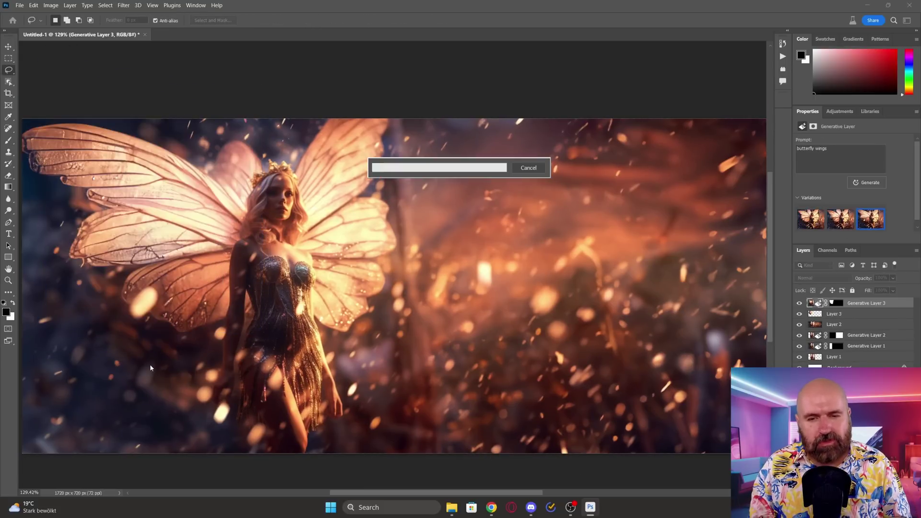
pyautogui.click(158, 367)
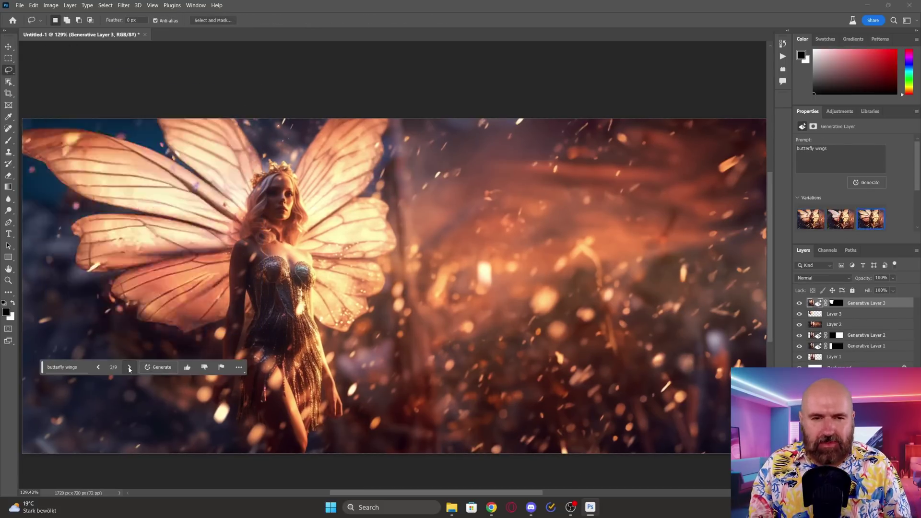
pyautogui.click(99, 367)
pyautogui.click(161, 367)
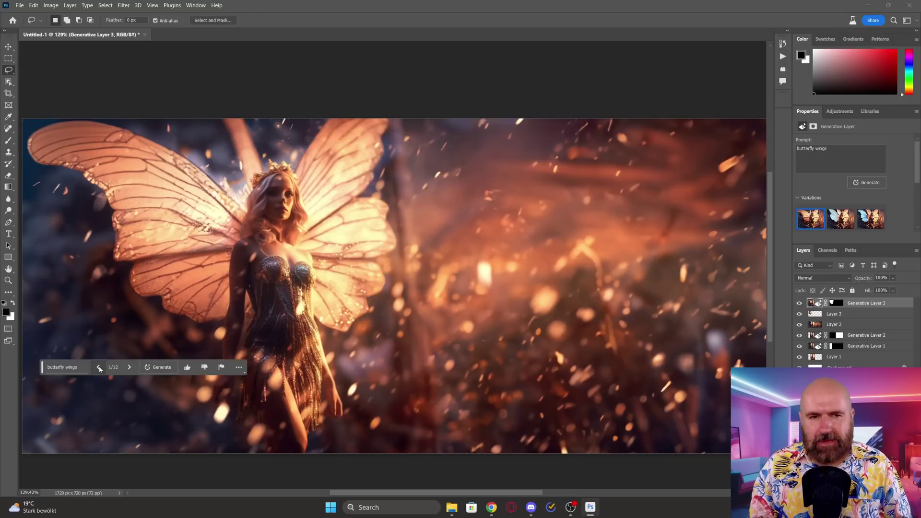
pyautogui.click(154, 369)
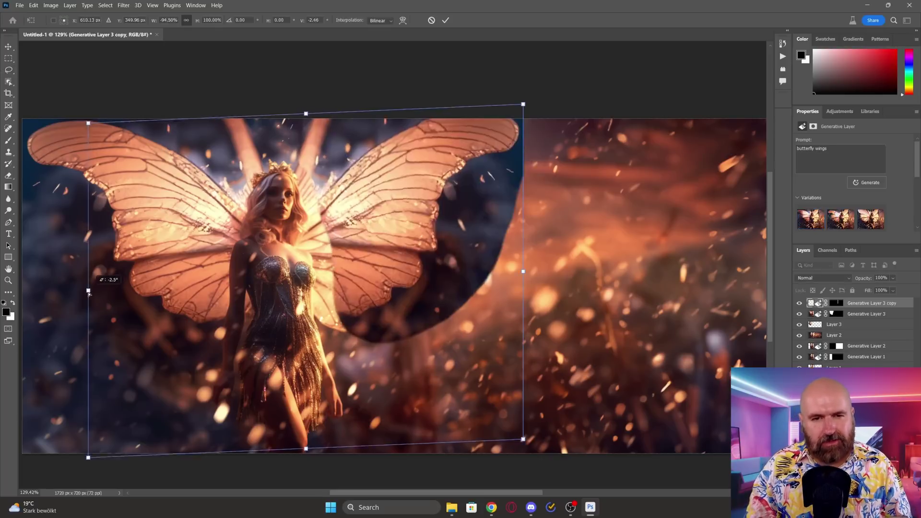
# Tilt and move the mirrored wing copy into place on the fairy's right-hand side, and regenerate it with the prompt "butterfly wing, round"
pyautogui.moveTo(89, 293); pyautogui.dragTo(79, 293)
pyautogui.moveTo(392, 225); pyautogui.dragTo(377, 213)
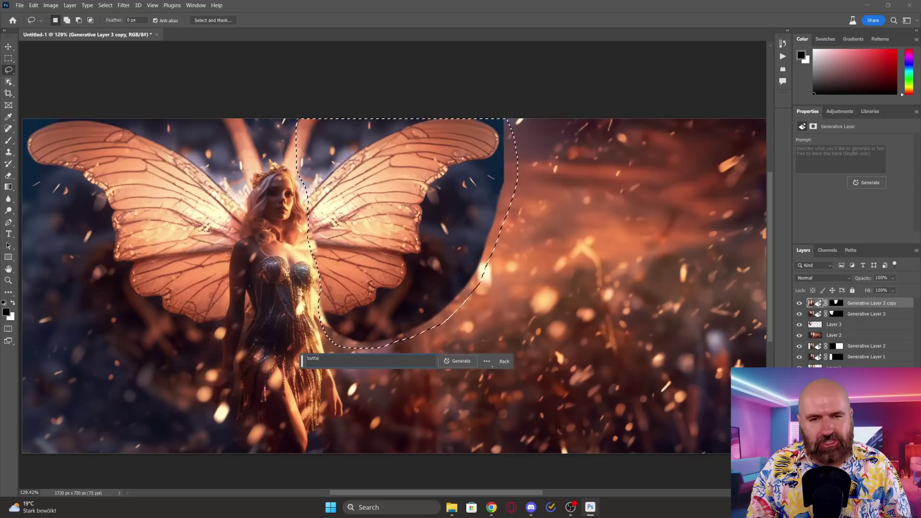
pyautogui.click(357, 360)
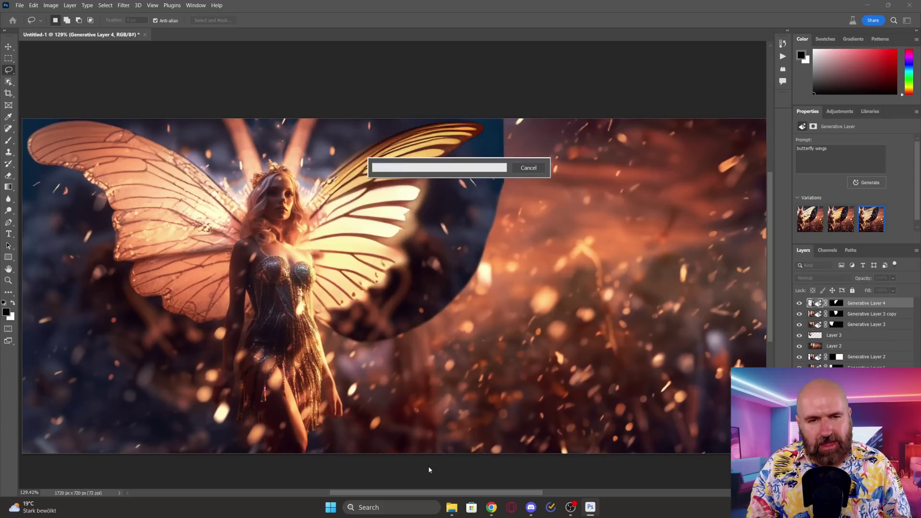
pyautogui.click(388, 466)
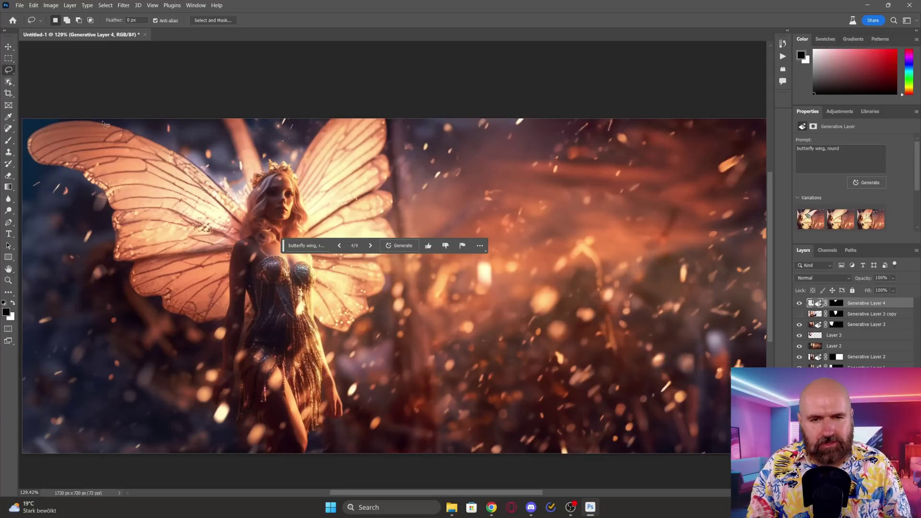
# Try to replace the outstretched tip of the left-hand wing by lassoing it and running Generative Fill
pyautogui.moveTo(141, 112); pyautogui.dragTo(142, 110)
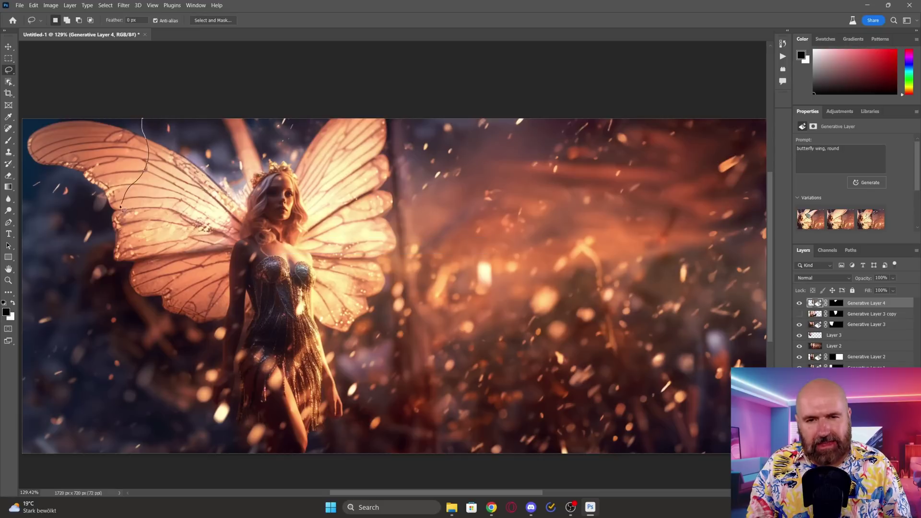
pyautogui.moveTo(151, 89); pyautogui.dragTo(130, 189)
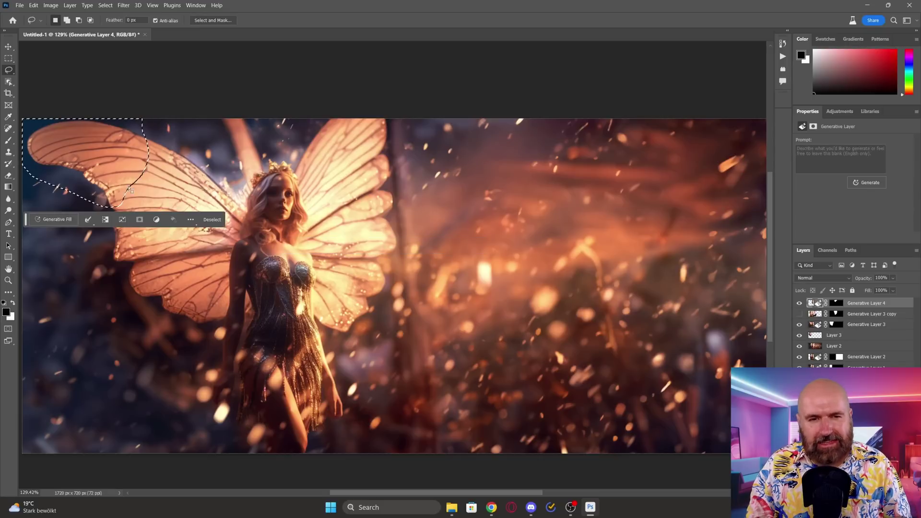
pyautogui.press('Return')
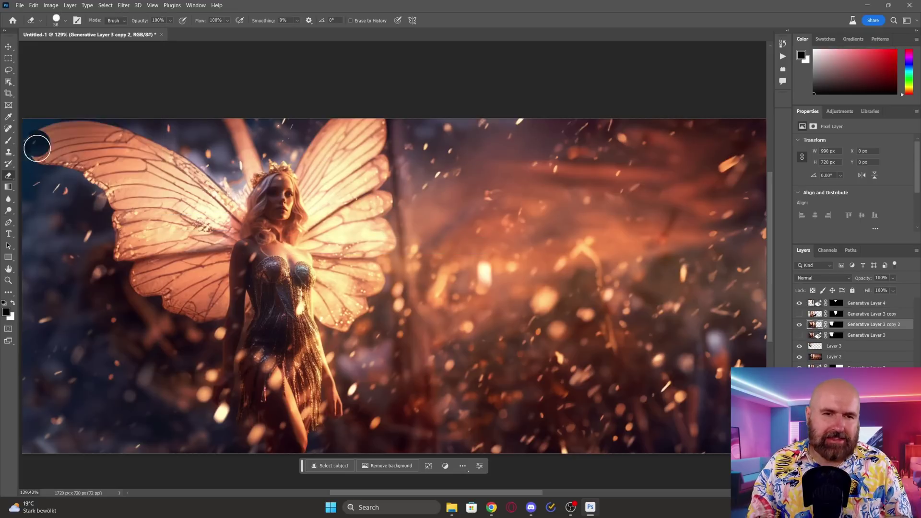
# Erase the overlong outer tip of the left-hand wing on the duplicated wing layer
pyautogui.moveTo(36, 149); pyautogui.dragTo(102, 227)
pyautogui.press('j')
pyautogui.hotkey('ctrl', 'z')
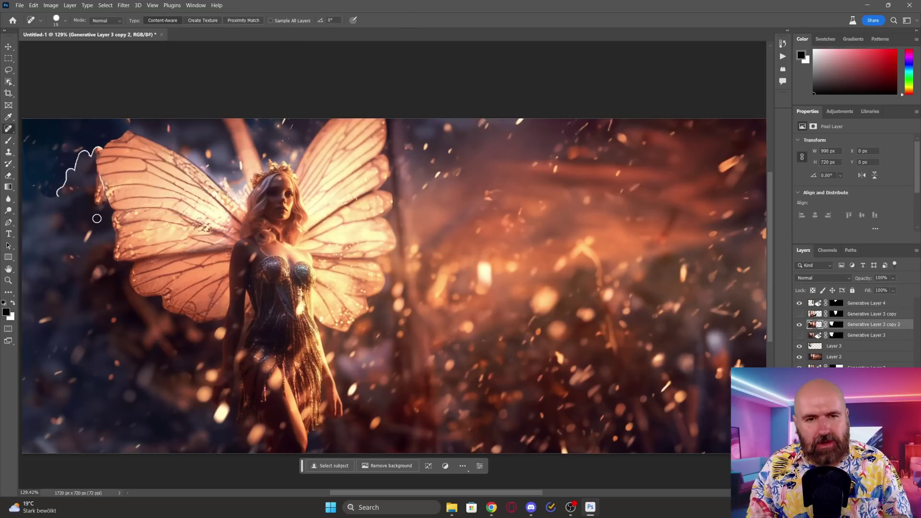
pyautogui.press('e')
pyautogui.moveTo(84, 126); pyautogui.dragTo(59, 194)
# Try to generate "butterfly wings" in a large lasso selection around the shortened left-hand wing
pyautogui.press('l')
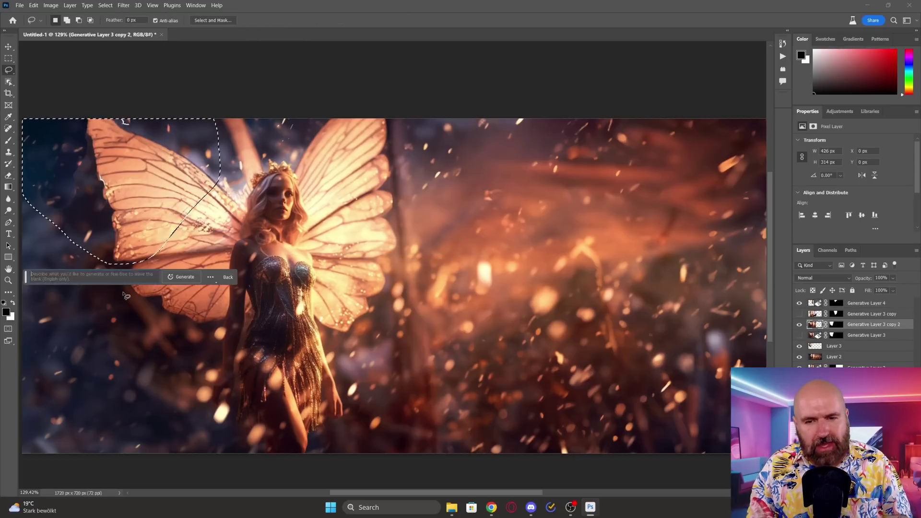
pyautogui.press('Return')
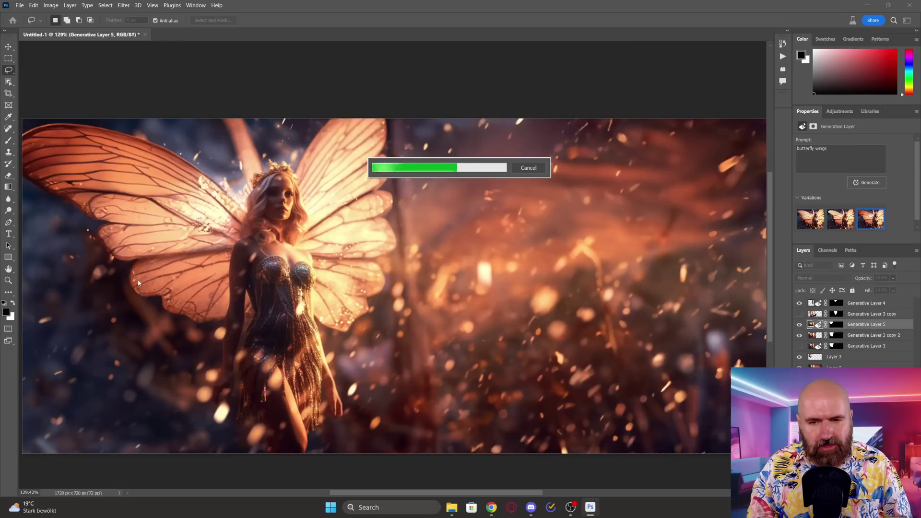
# Lasso the tip of the left-hand wing and generate it with the prompt "remove", and refill the ragged outer edge the same way
pyautogui.moveTo(22, 211)
pyautogui.mouseDown()
pyautogui.moveTo(92, 182)
pyautogui.moveTo(29, 121)
pyautogui.mouseUp()
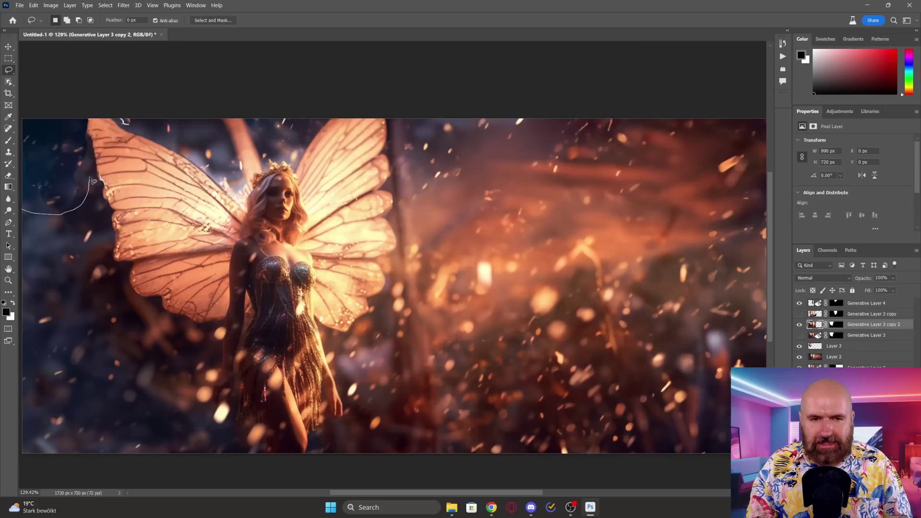
pyautogui.press('Return')
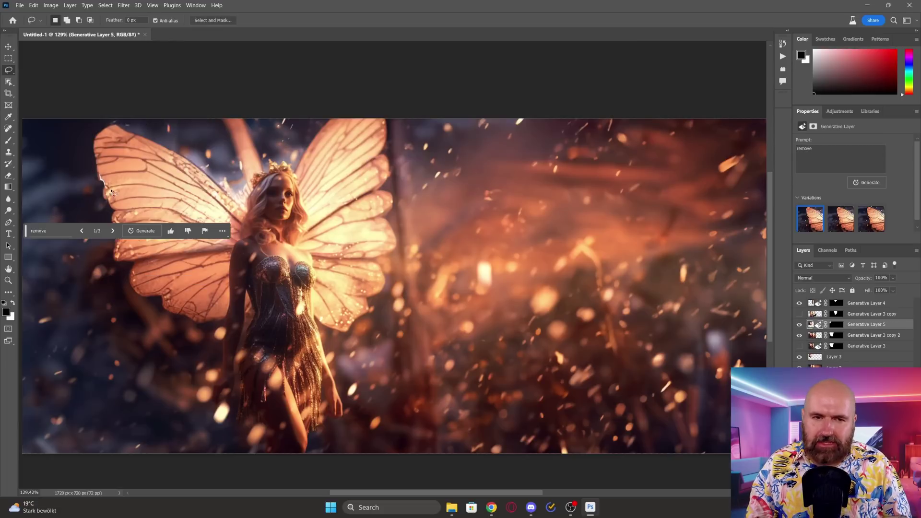
pyautogui.moveTo(108, 203); pyautogui.dragTo(103, 211)
pyautogui.press('Return')
# Try to regenerate the lassoed upper left-hand wing with the prompts "butterfly wing" and "butterfly wing, overlaping"
pyautogui.press('l')
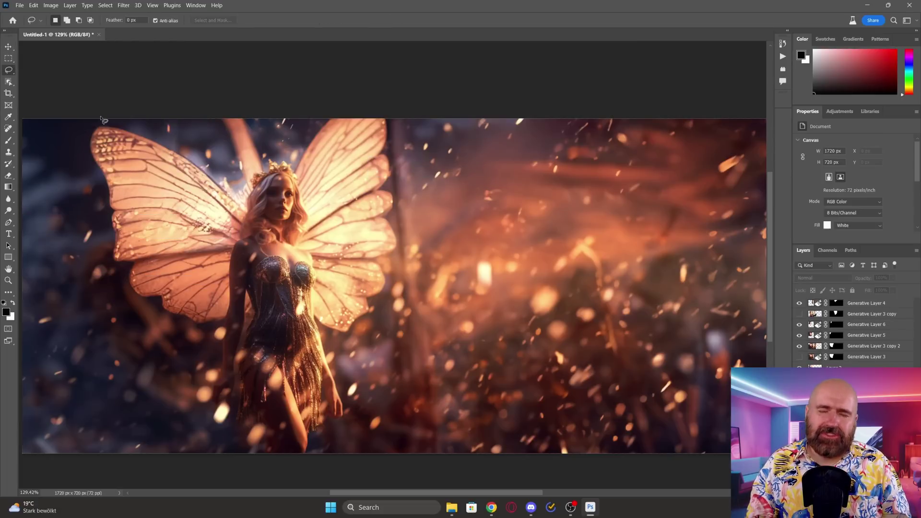
pyautogui.moveTo(212, 187); pyautogui.dragTo(213, 188)
pyautogui.press('Return')
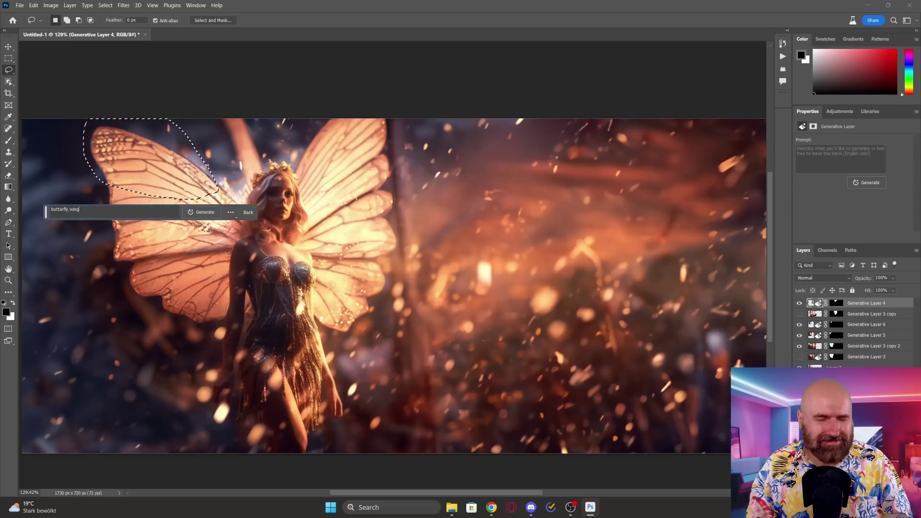
pyautogui.press('Return')
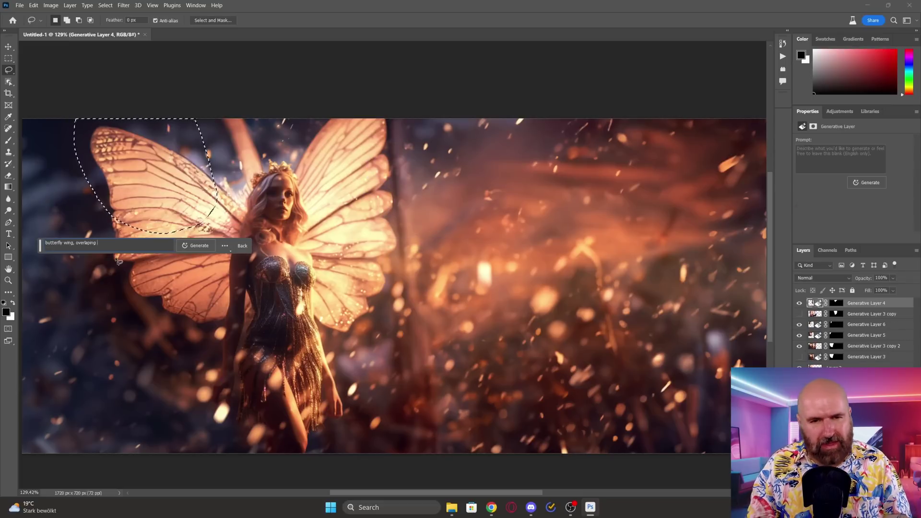
pyautogui.press('Return')
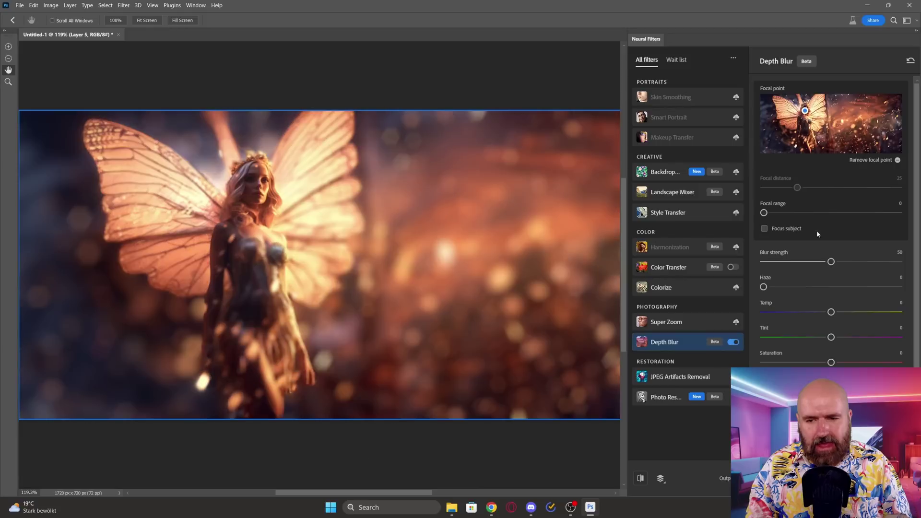
# Apply the Depth Blur neural filter with blur strength 7, Temp +7 and Tint -3, and turn on Focus subject
pyautogui.moveTo(816, 261); pyautogui.dragTo(774, 262)
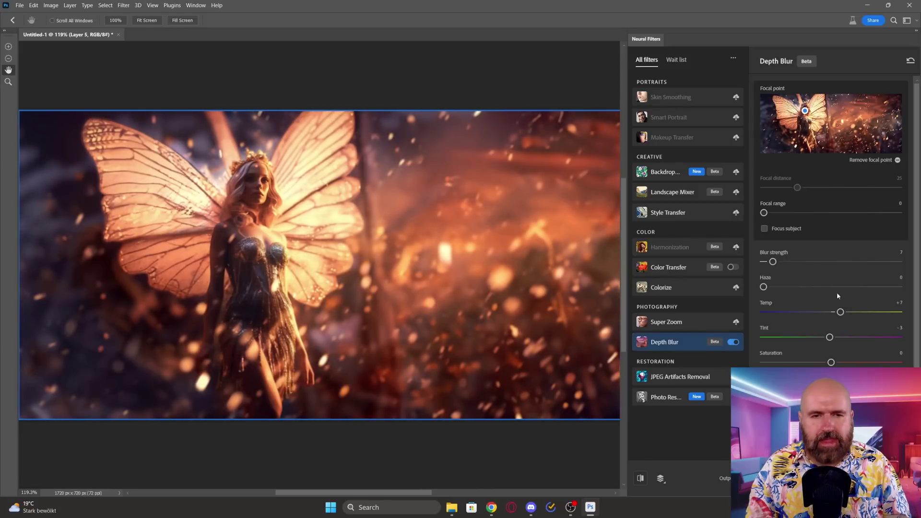
pyautogui.click(765, 230)
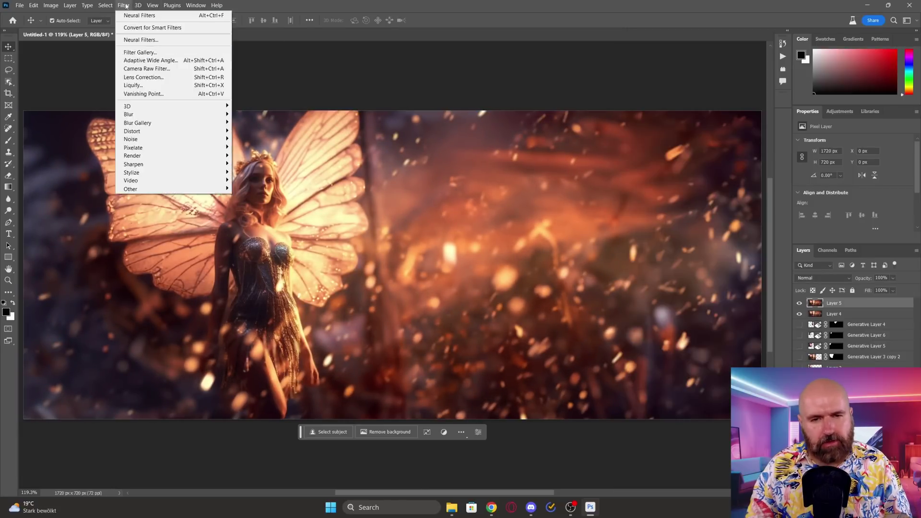
# Grade the image with the Camera Raw Filter: Highlights +17, Shadows +18, Blacks -16, Texture +5 and Clarity +7
pyautogui.click(154, 73)
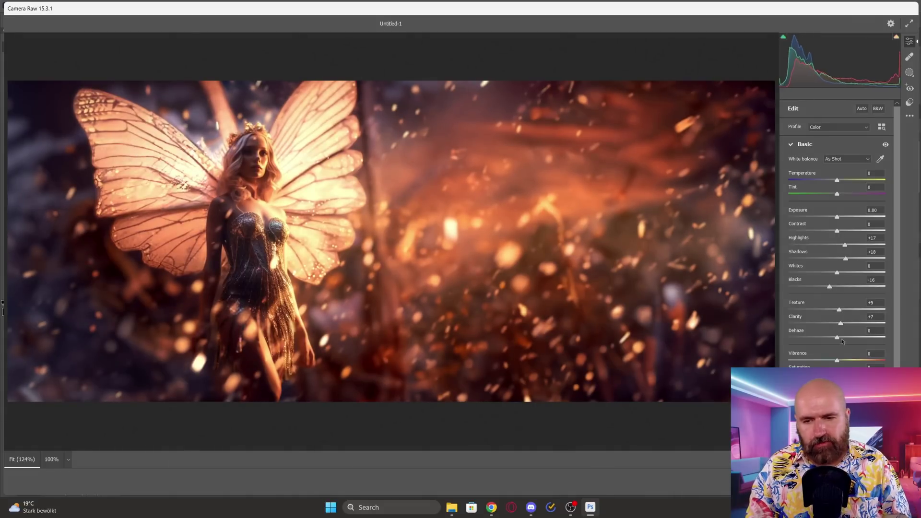